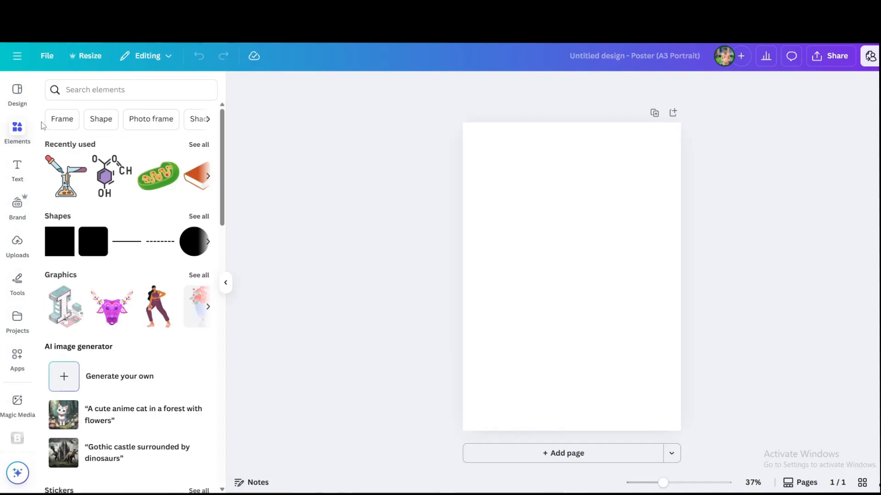
Search the elements for jumping photos and add the jumping woman in a yellow top on a blue background to the poster
left_click(110, 87)
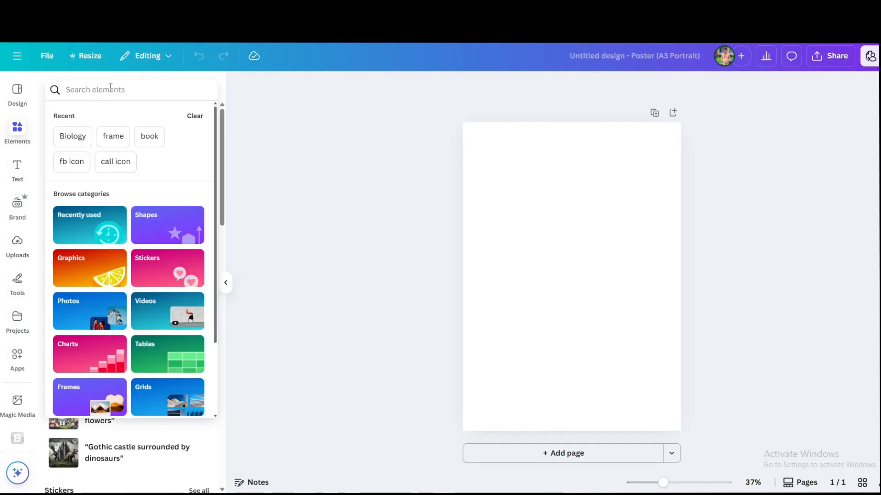
type("j")
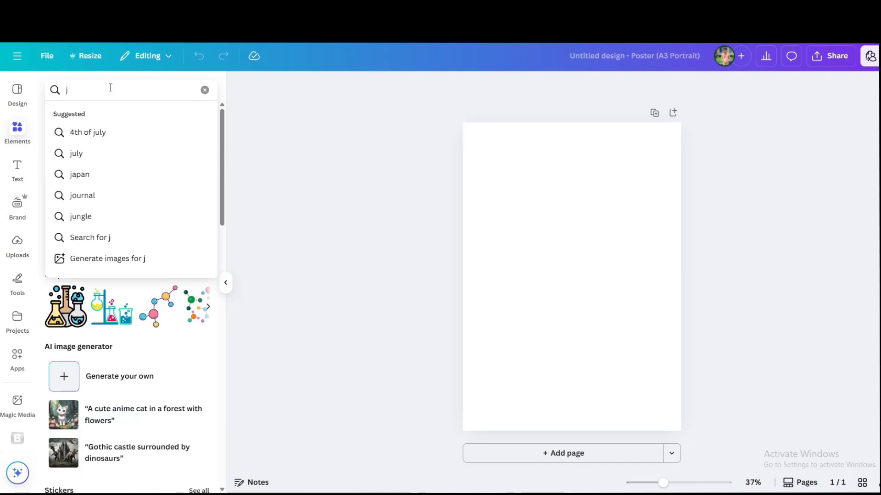
type("um")
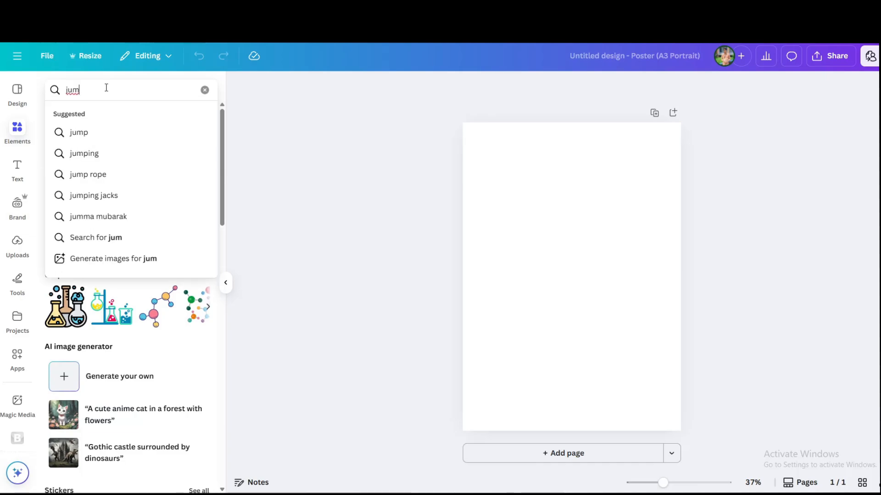
left_click(111, 155)
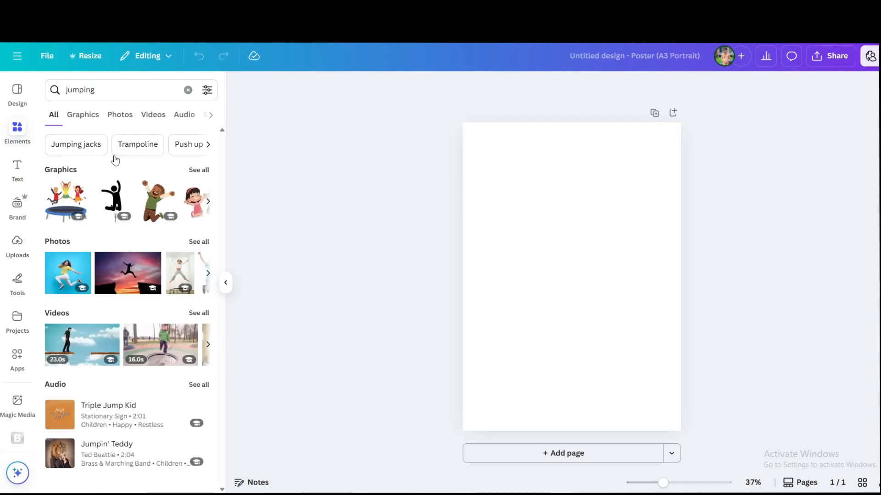
left_click(197, 242)
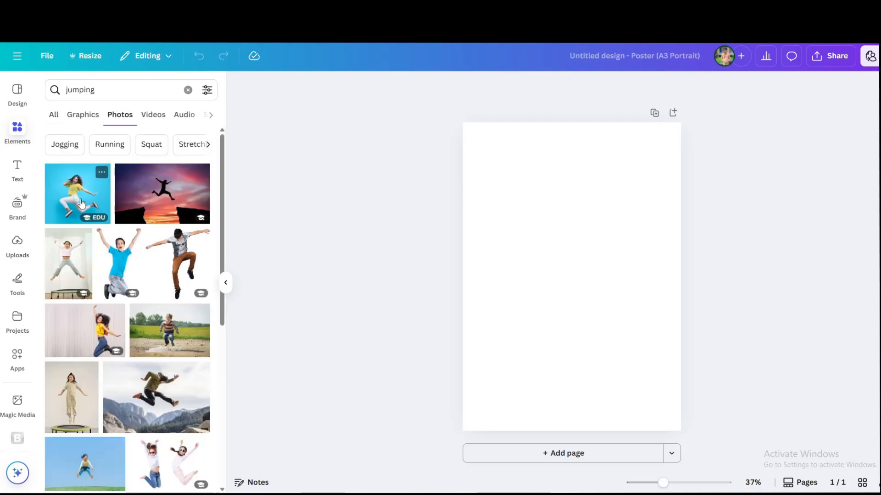
left_click(81, 204)
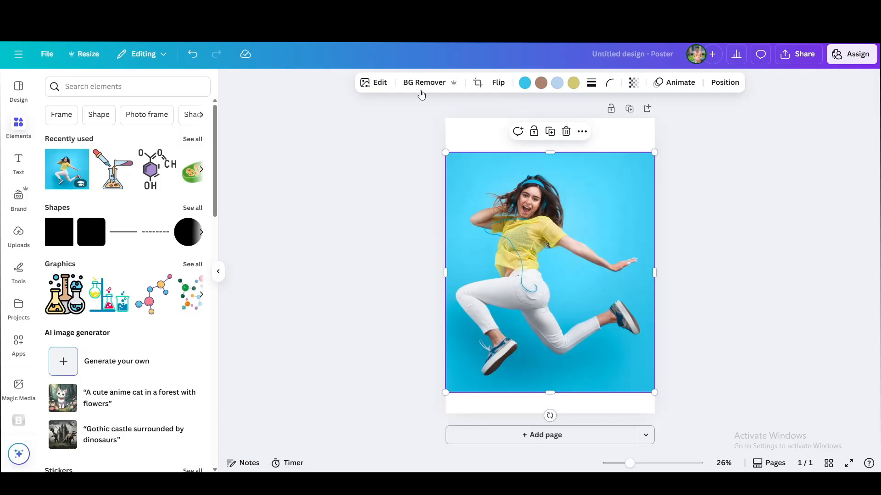
Remove the photo's background, then duplicate the cutout and align the copy exactly over the original
left_click(421, 90)
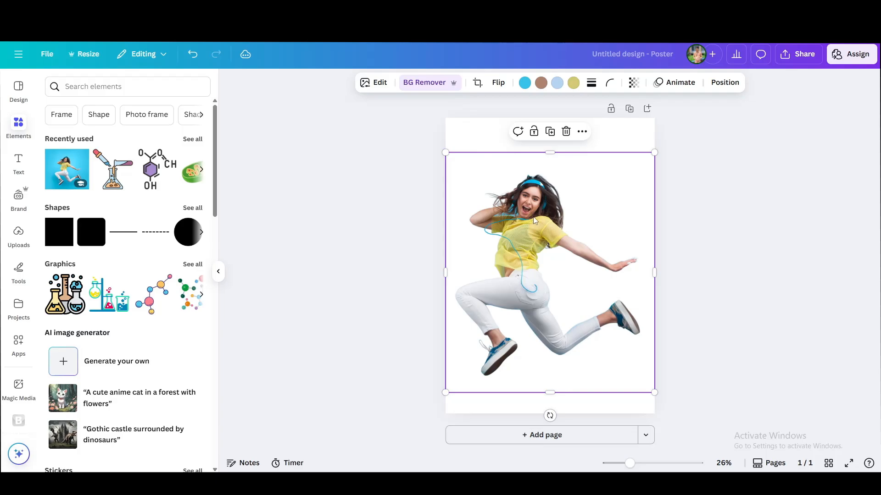
left_click(550, 133)
left_click(553, 134)
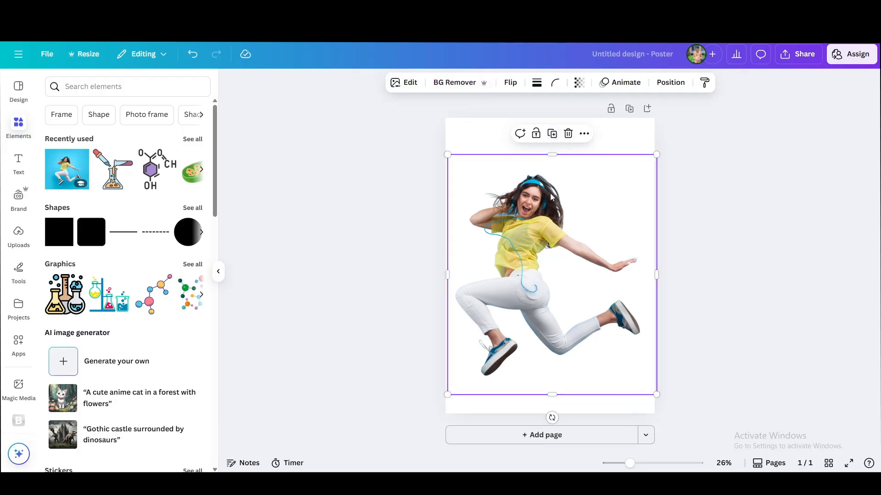
left_click_drag(566, 205, 551, 192)
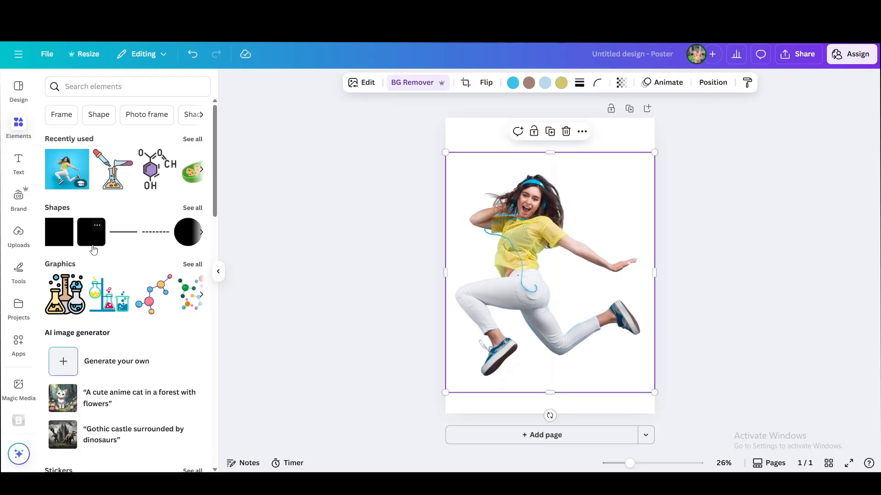
Turn the duplicated cutout into a black silhouette using a Custom Duotone effect with highlights set to #0C0C0C
left_click(354, 89)
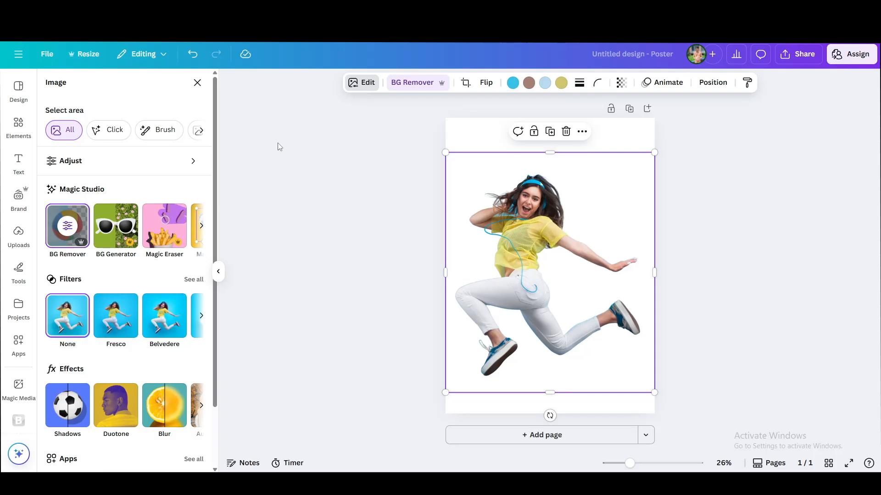
left_click(121, 424)
left_click(78, 205)
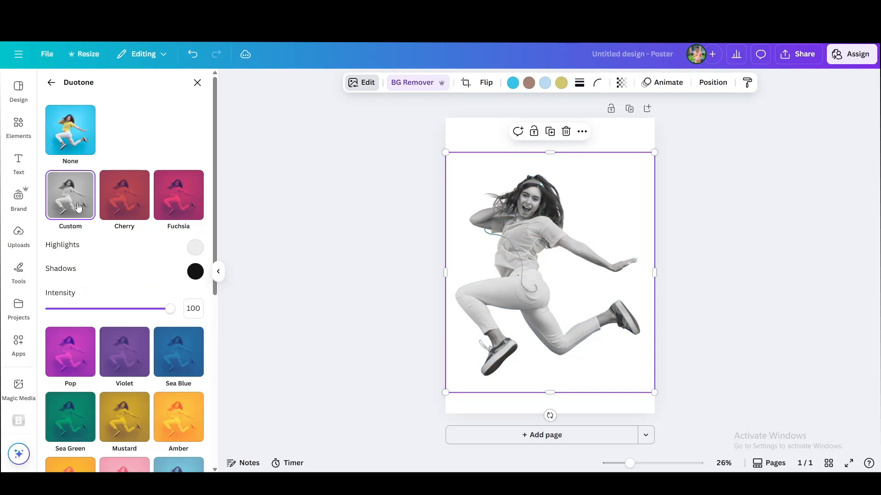
left_click(195, 249)
left_click_drag(200, 271, 197, 319)
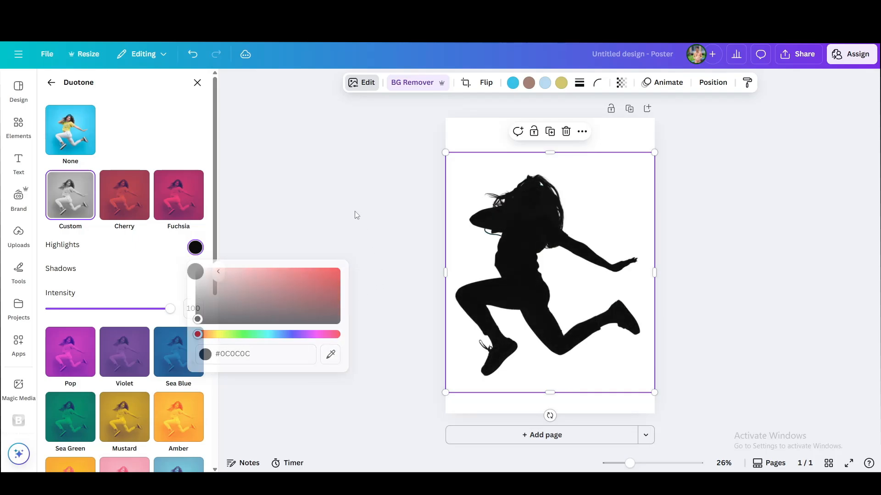
left_click(19, 127)
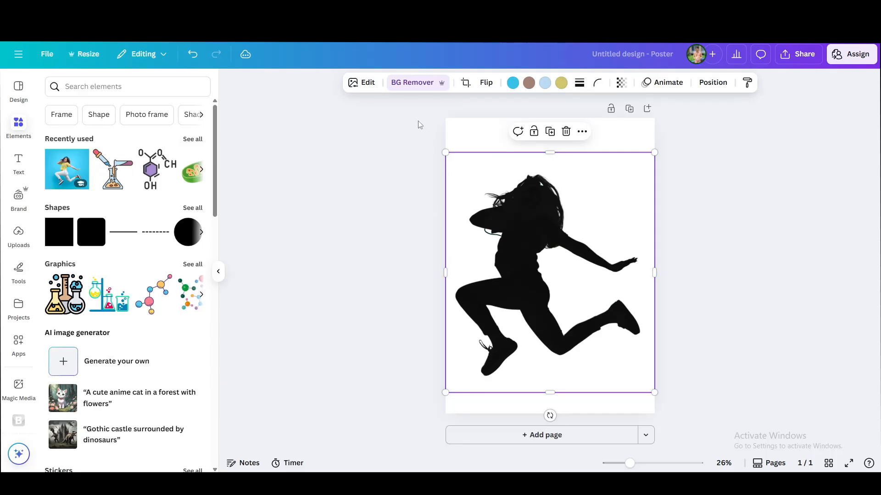
Blur the whole silhouette image at an intensity of 50
left_click(365, 84)
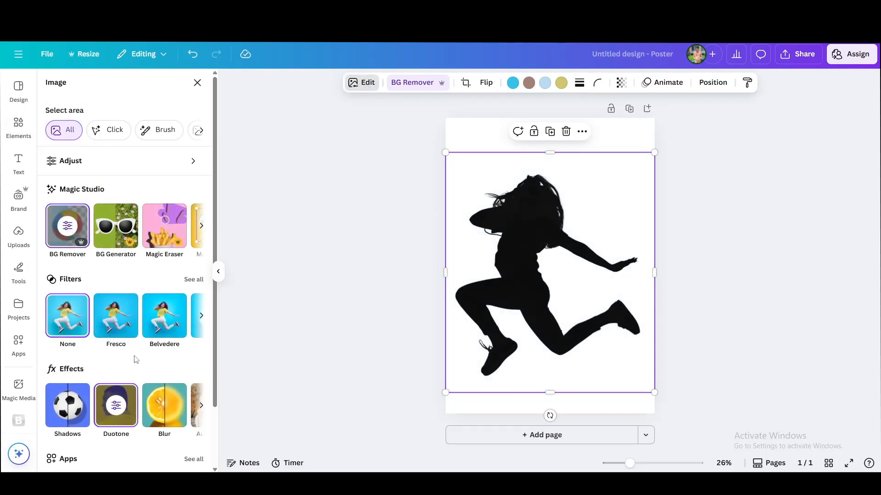
scroll(151, 353, "down", 3)
left_click(161, 351)
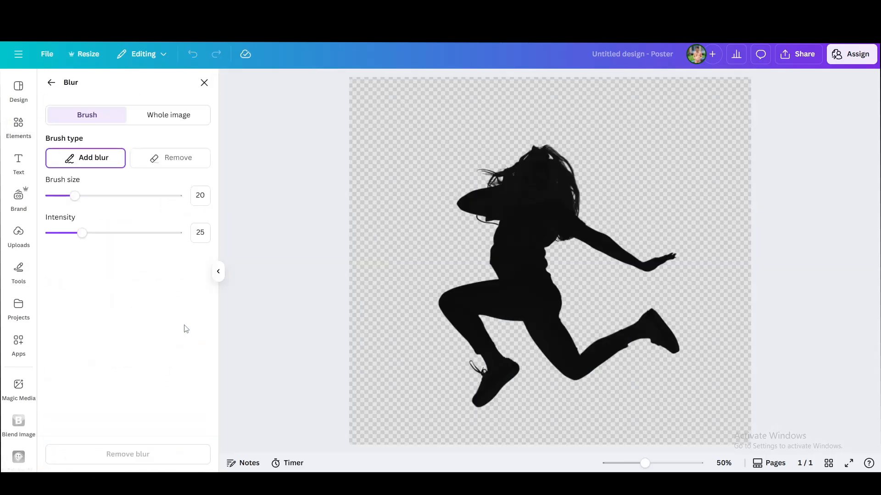
left_click(184, 113)
left_click_drag(55, 162, 115, 172)
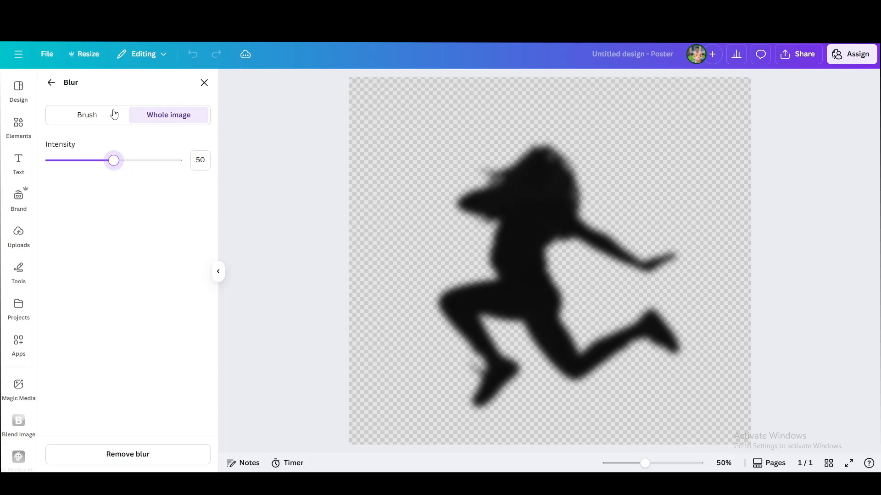
left_click(51, 83)
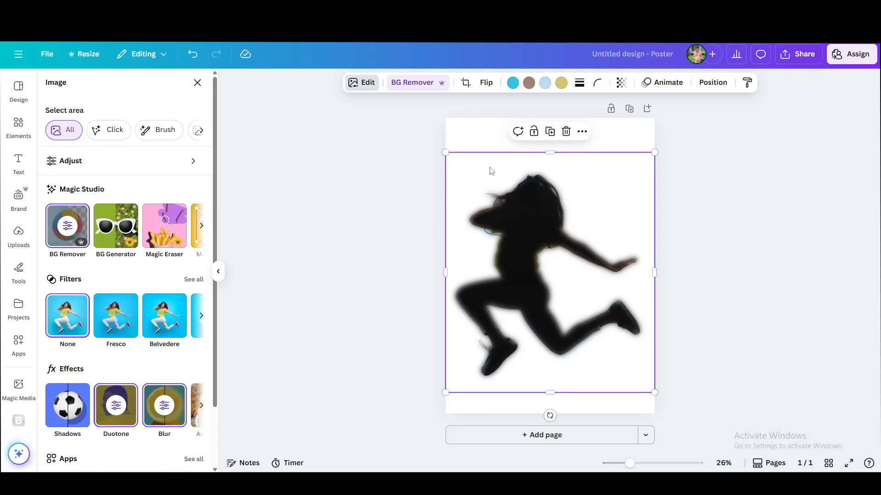
Move the blurred silhouette layer beneath the colour cutout and offset the cutout slightly up and right to create a drop shadow
key("alt+1")
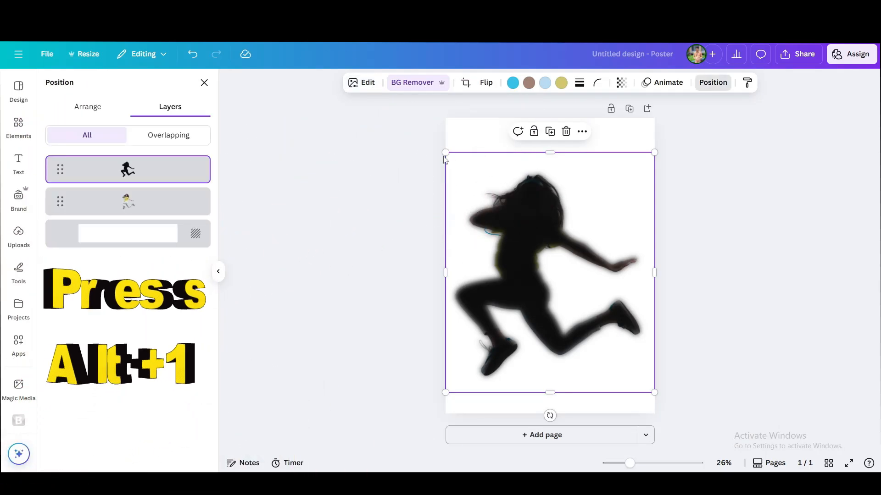
left_click_drag(59, 169, 59, 203)
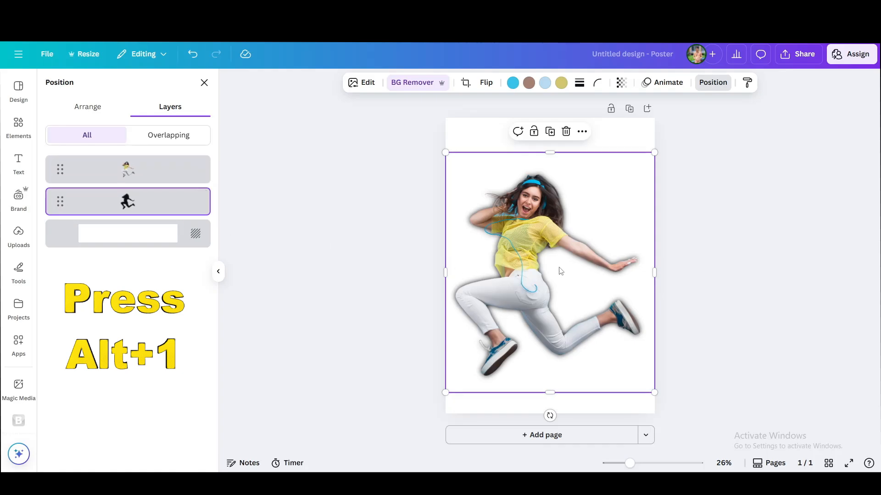
left_click_drag(580, 282, 580, 277)
left_click_drag(491, 168, 500, 170)
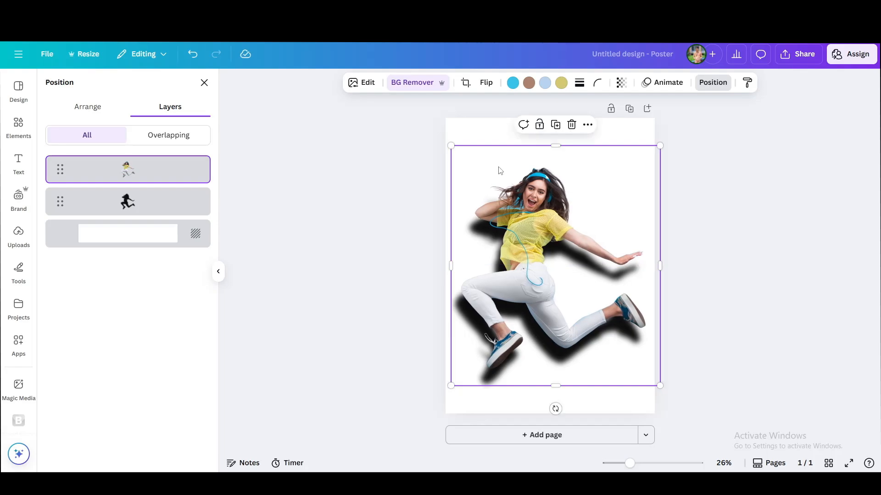
Set the shadow silhouette's transparency to 67 and shift the colour cutout slightly left to align it horizontally with the shadow
left_click(118, 209)
left_click(621, 82)
left_click_drag(626, 128, 621, 127)
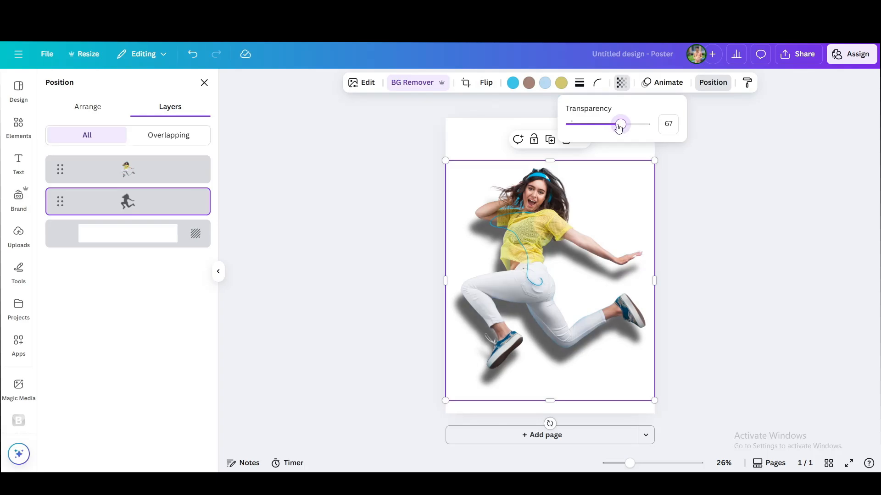
left_click(482, 158)
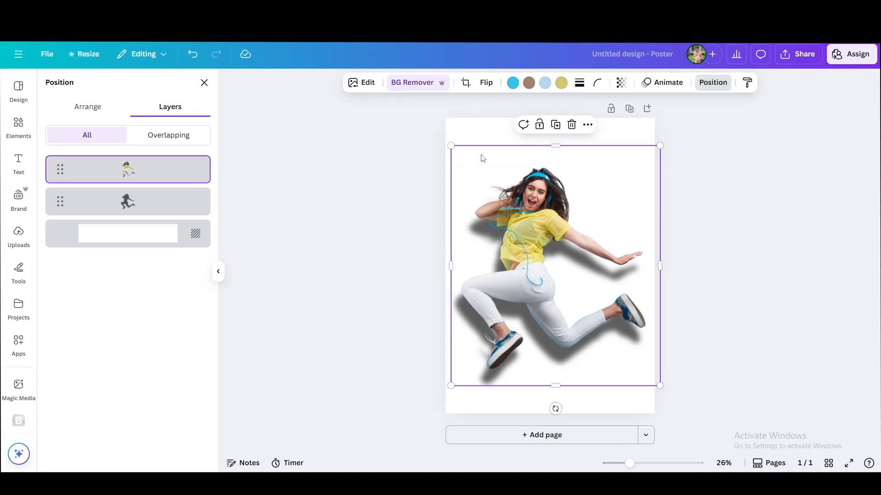
left_click_drag(534, 201, 532, 199)
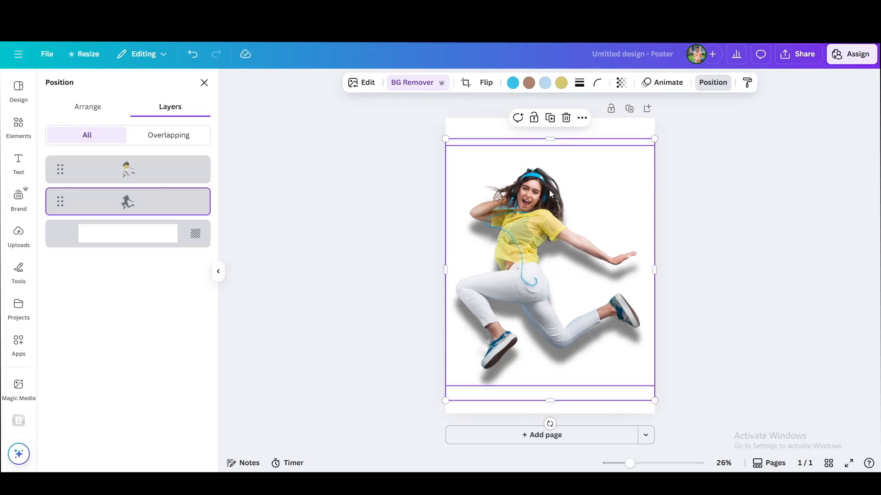
Add a heading to the poster and replace its placeholder text with the letter J
left_click(18, 166)
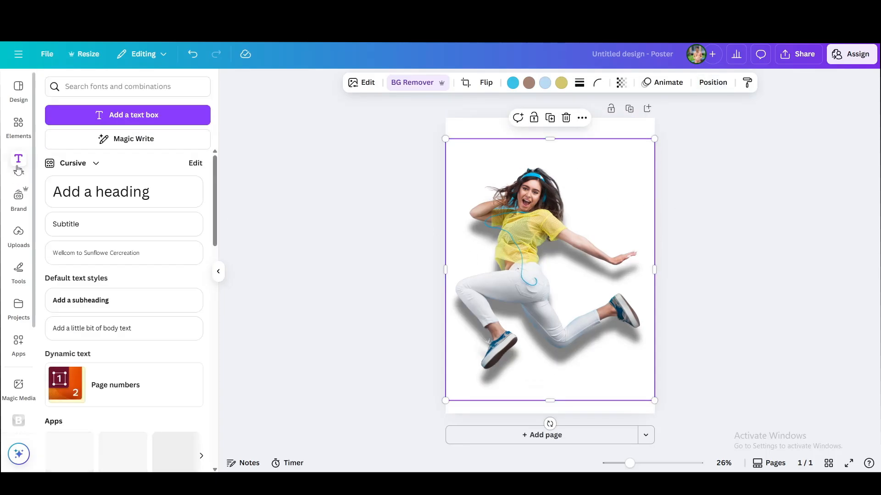
left_click(109, 193)
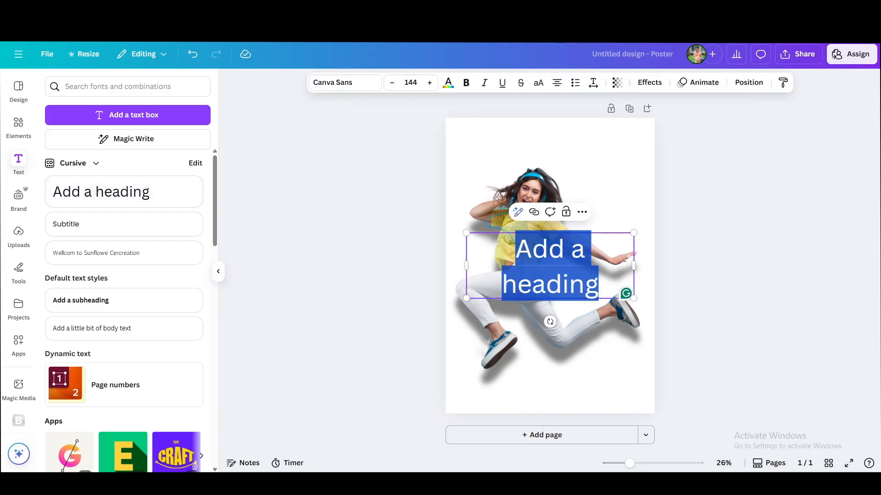
left_click(571, 261)
triple_click(572, 261)
key("BackSpace")
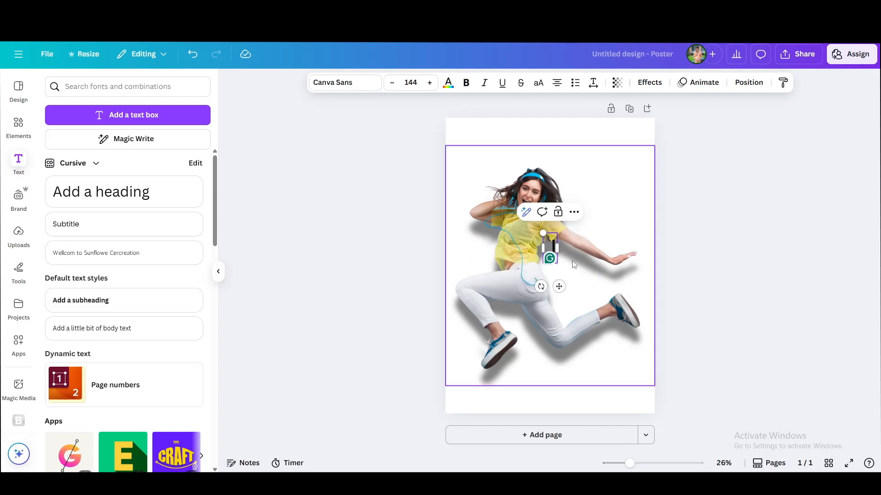
Change the font of the letter J to Anton
left_click(346, 83)
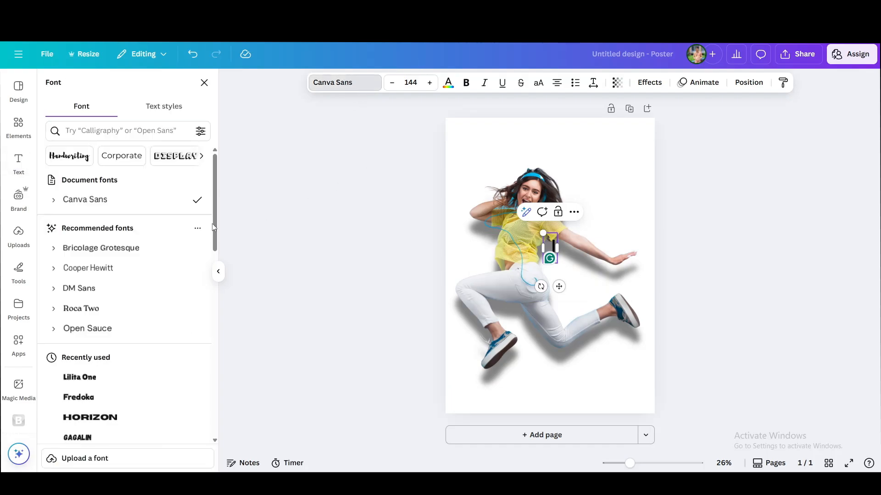
scroll(112, 338, "down", 1)
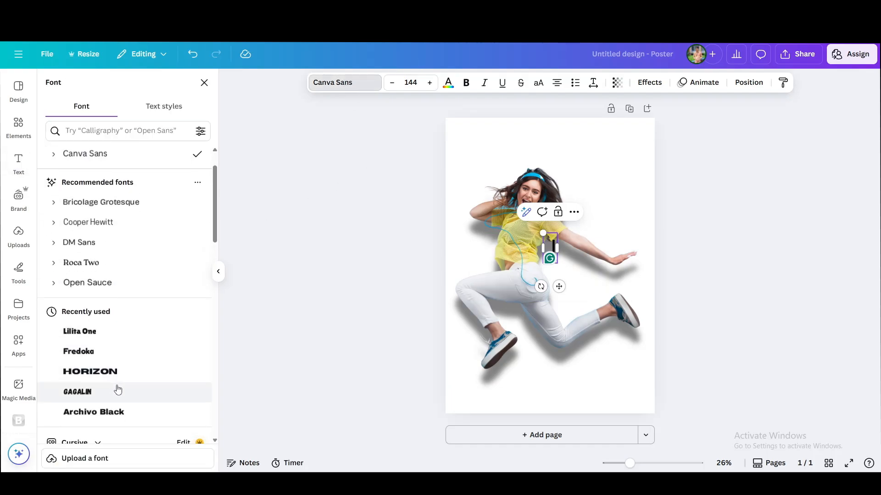
scroll(127, 384, "down", 10)
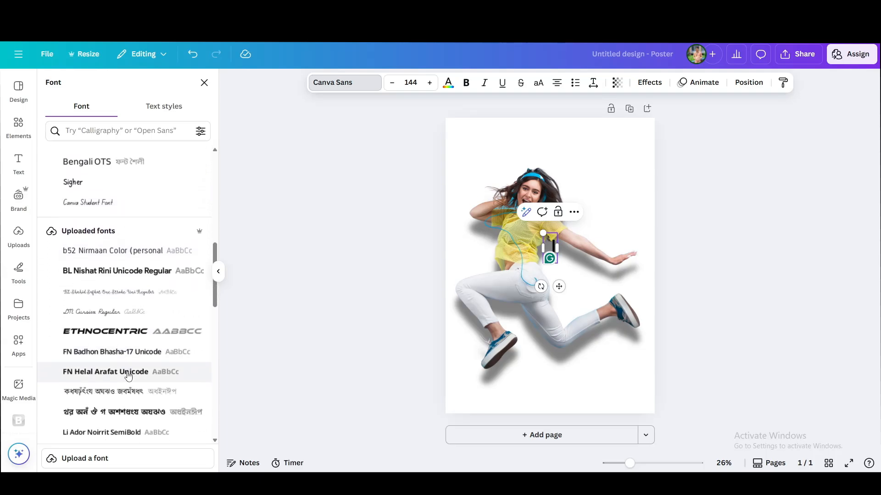
scroll(129, 374, "down", 1)
scroll(128, 369, "up", 12)
left_click(122, 321)
left_click(555, 273)
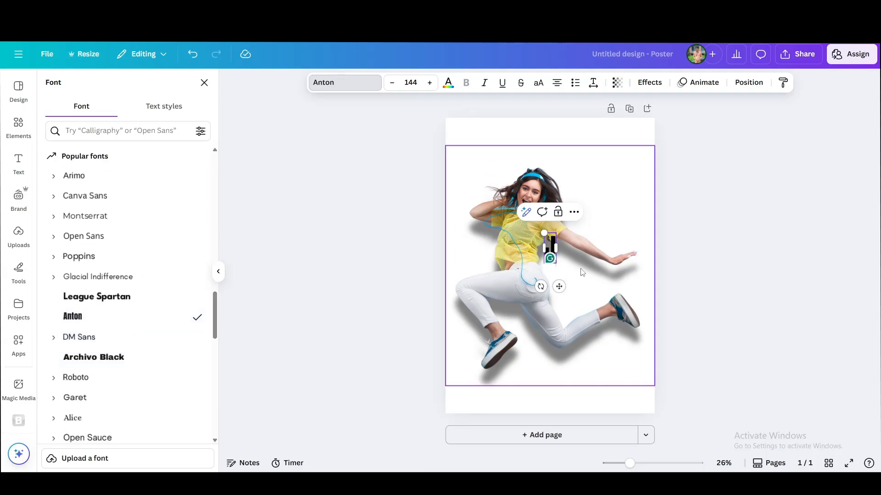
Enlarge the letter J to about size 796 and place it at the poster's lower left, over the woman's front leg
left_click(553, 249)
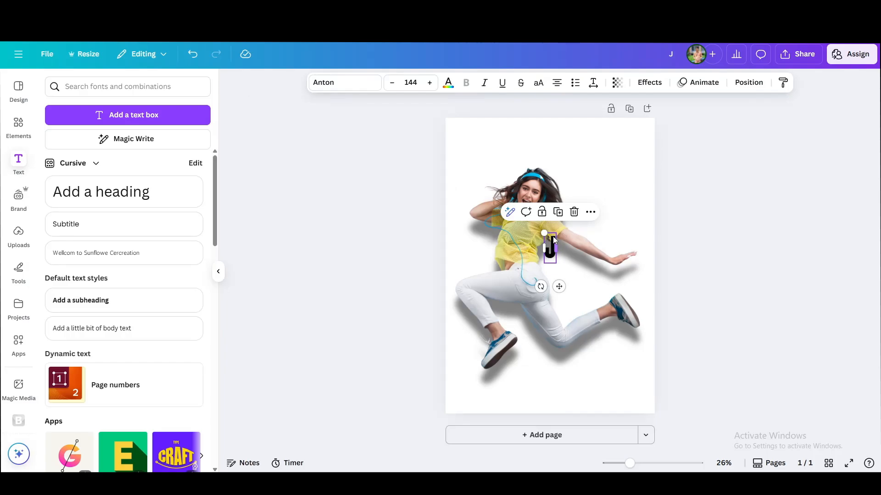
left_click_drag(544, 232, 478, 151)
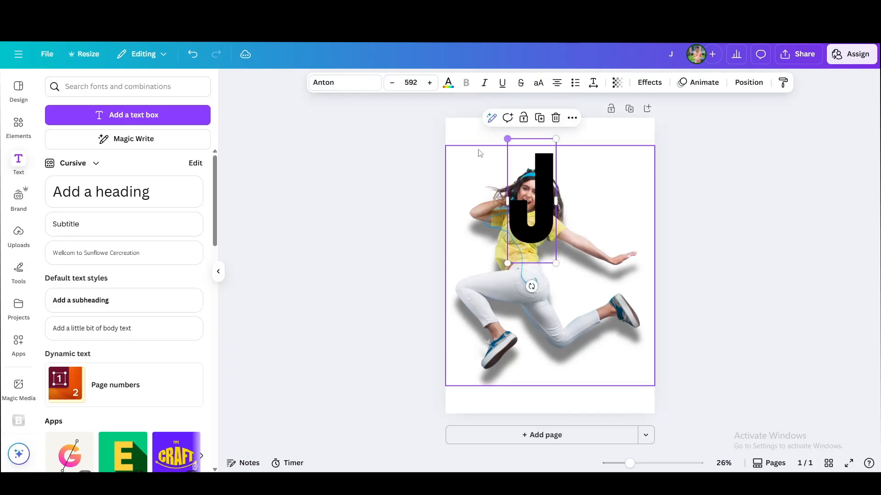
left_click_drag(540, 231, 491, 369)
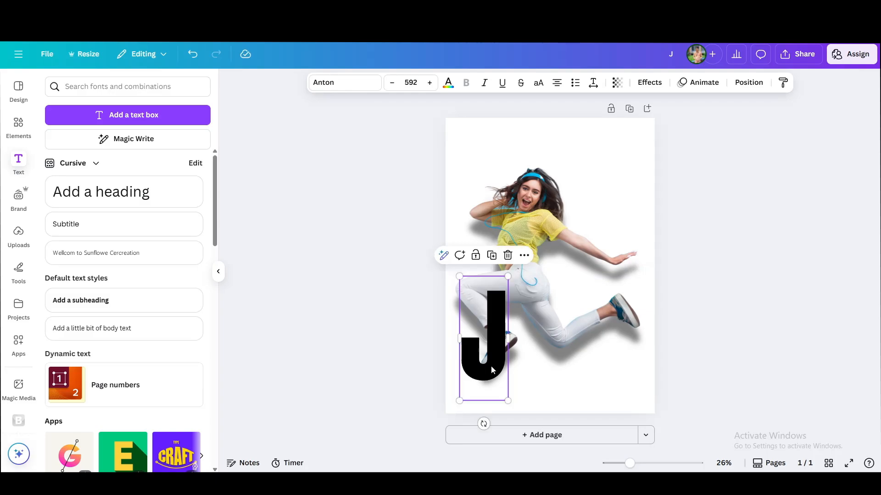
left_click_drag(507, 277, 526, 235)
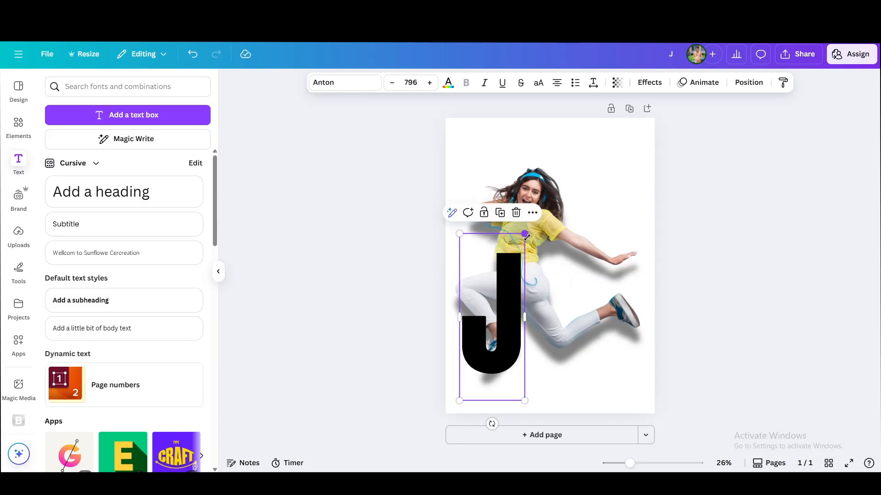
mouse_move(498, 330)
left_mouse_down()
mouse_move(490, 343)
mouse_move(493, 336)
left_mouse_up()
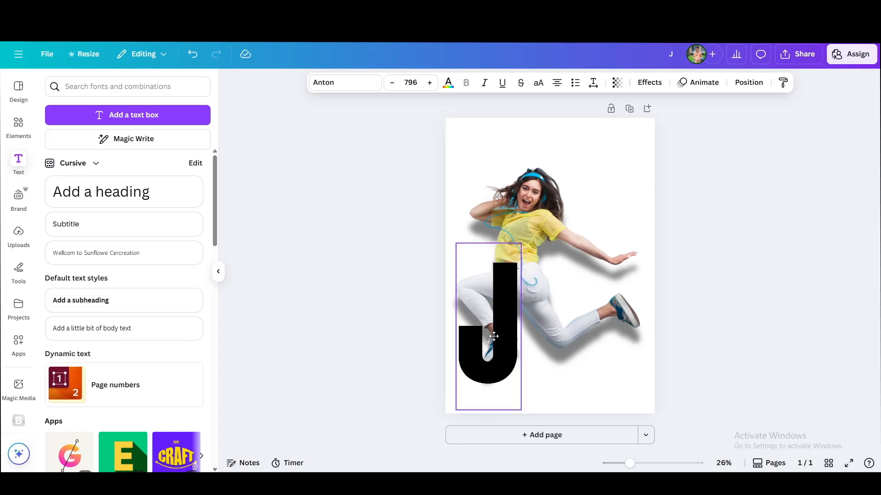
Change the colour of the large letter J from the default solid colours to light blue
left_click_drag(494, 337, 494, 337)
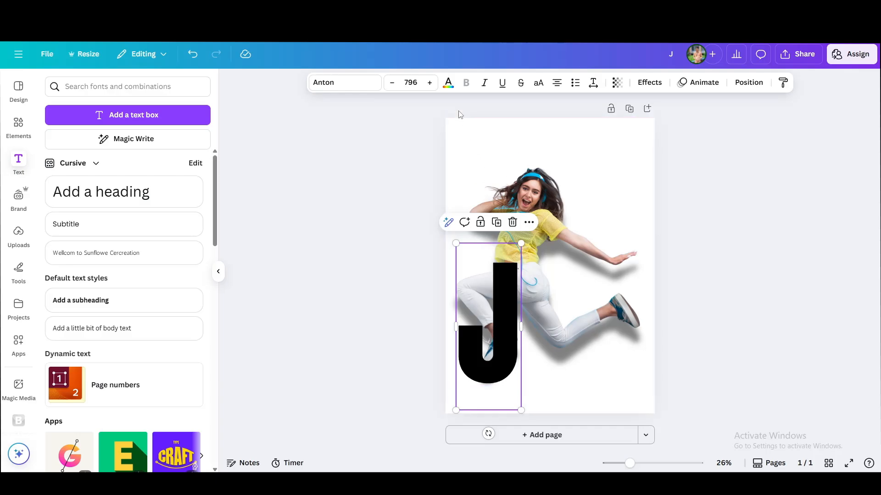
left_click(448, 83)
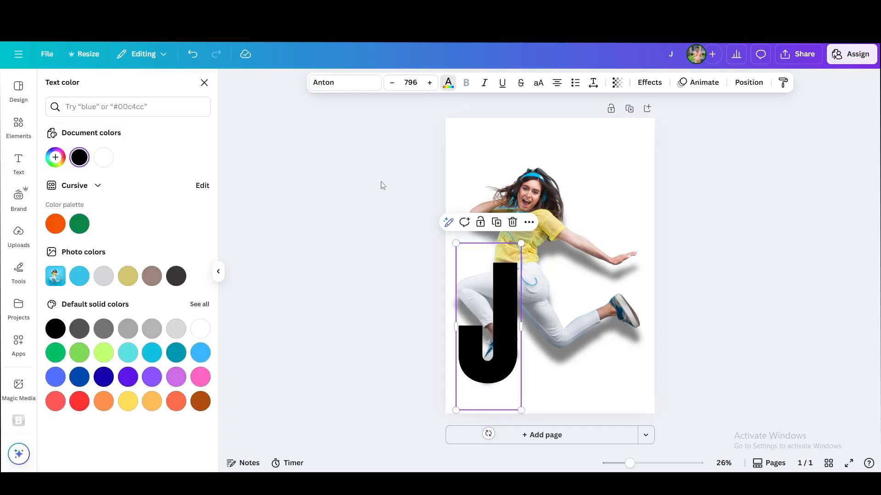
left_click(203, 358)
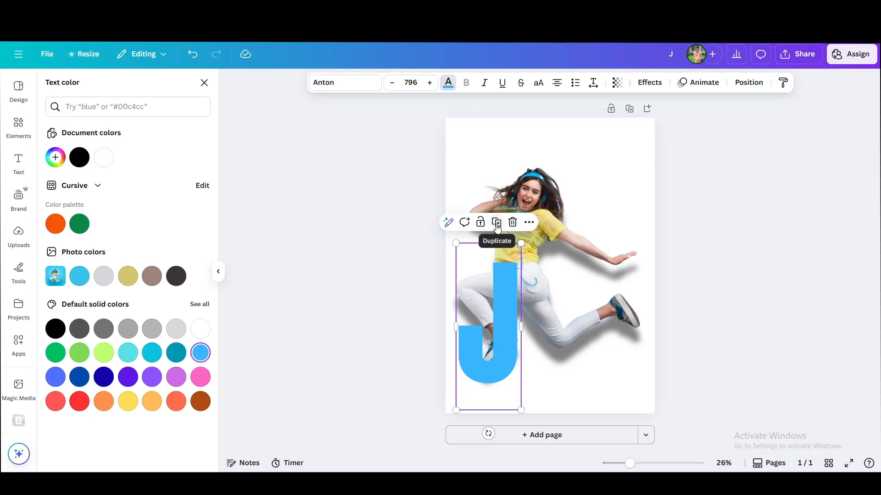
left_click(18, 124)
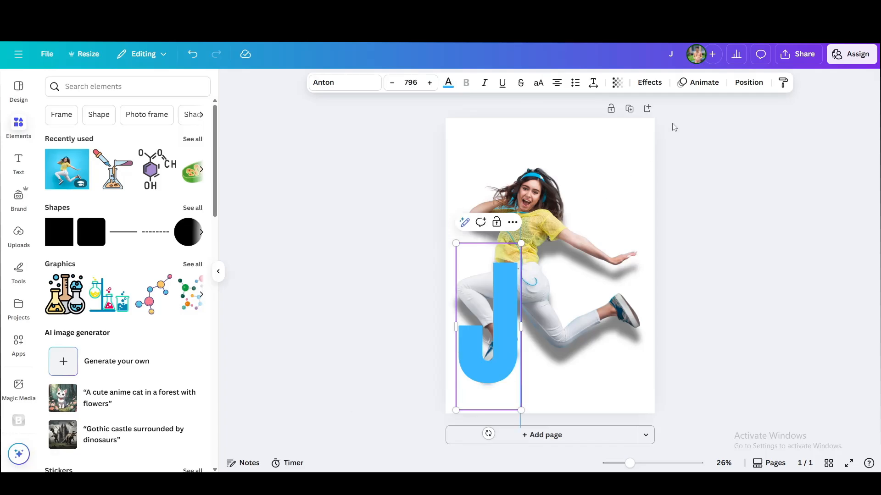
Apply the Shadow text effect to the J and set the shadow colour to black
left_click(650, 84)
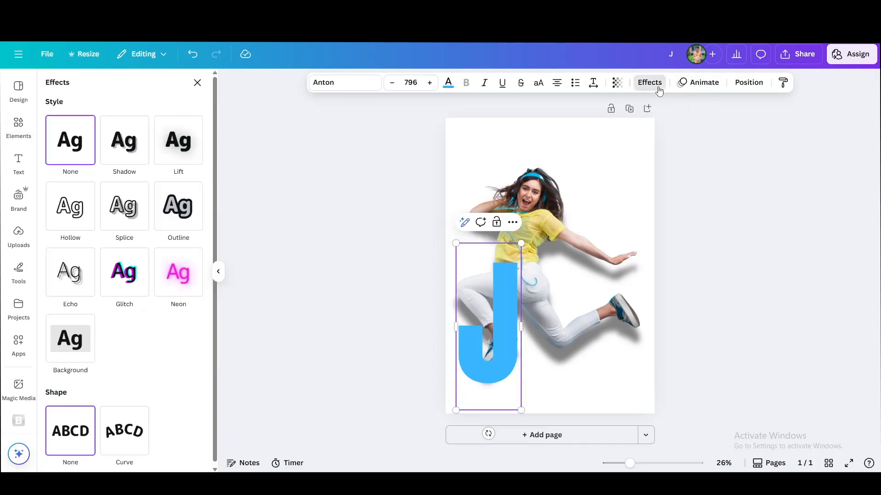
left_click(130, 153)
left_click(195, 336)
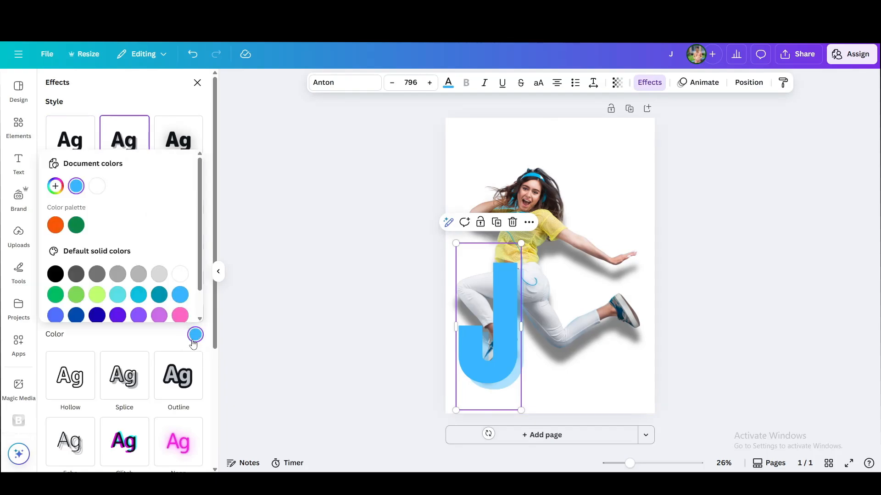
left_click(57, 275)
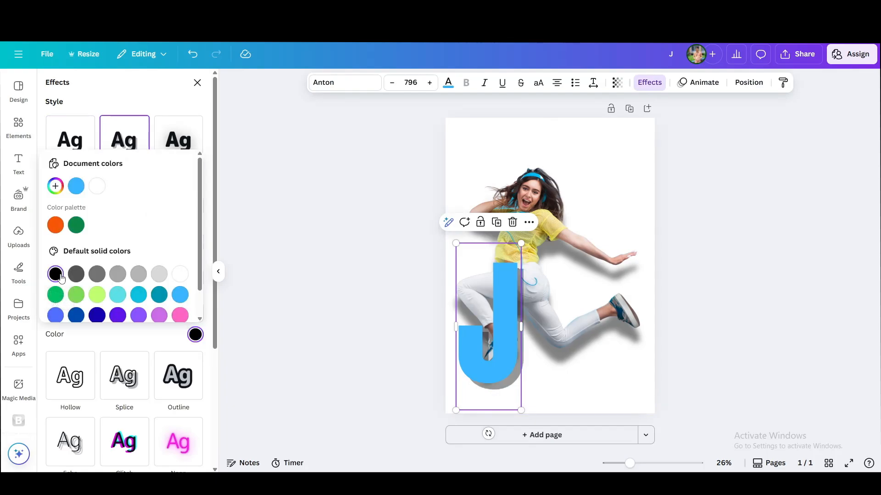
left_click(196, 335)
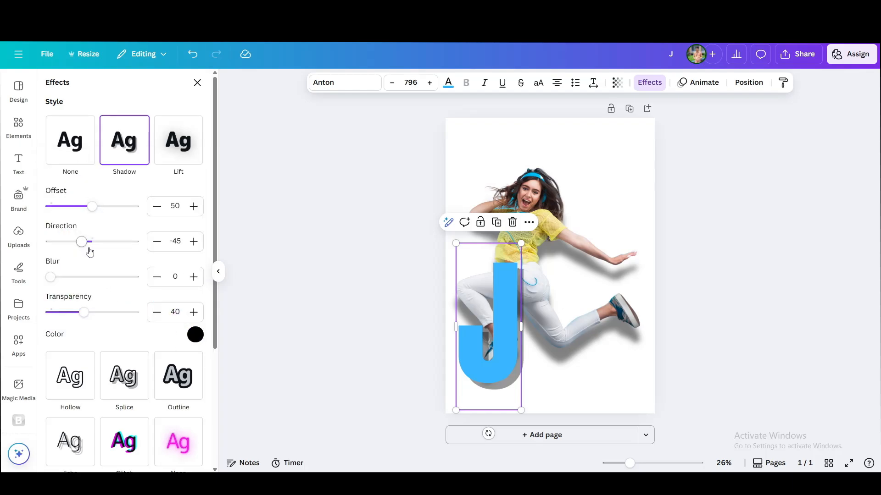
Set the J's shadow to offset 40, direction -63, blur 33 and transparency 48, and deselect the letter
left_click_drag(53, 280, 83, 281)
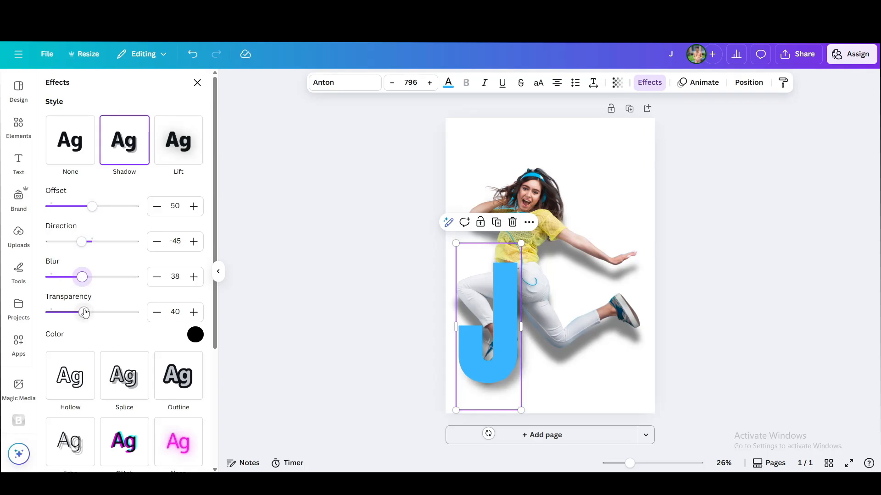
left_click_drag(84, 314, 84, 314)
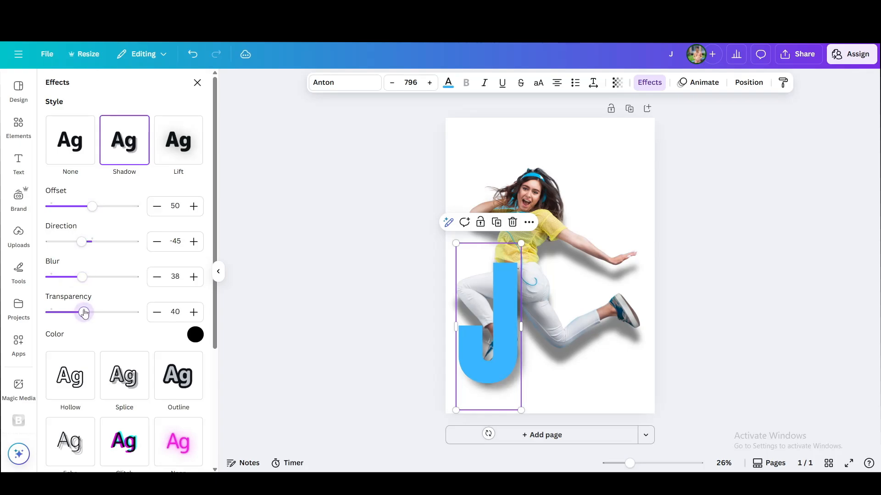
left_click(88, 242)
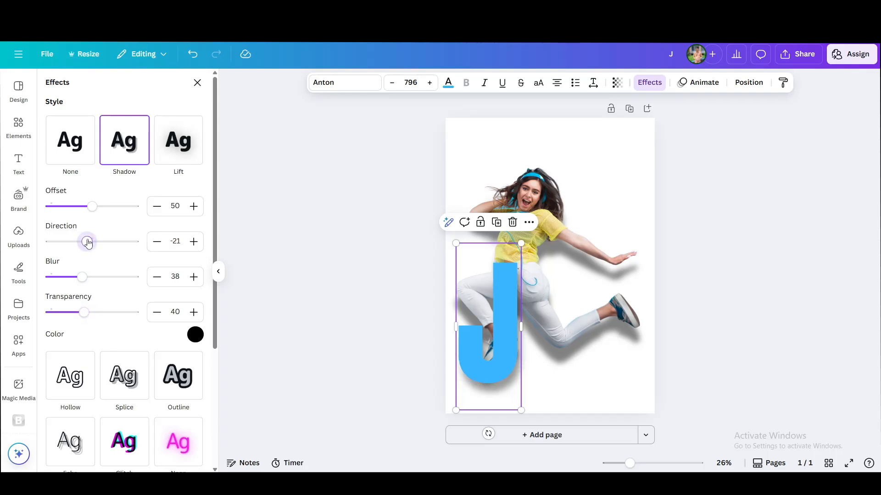
left_click_drag(88, 243, 79, 242)
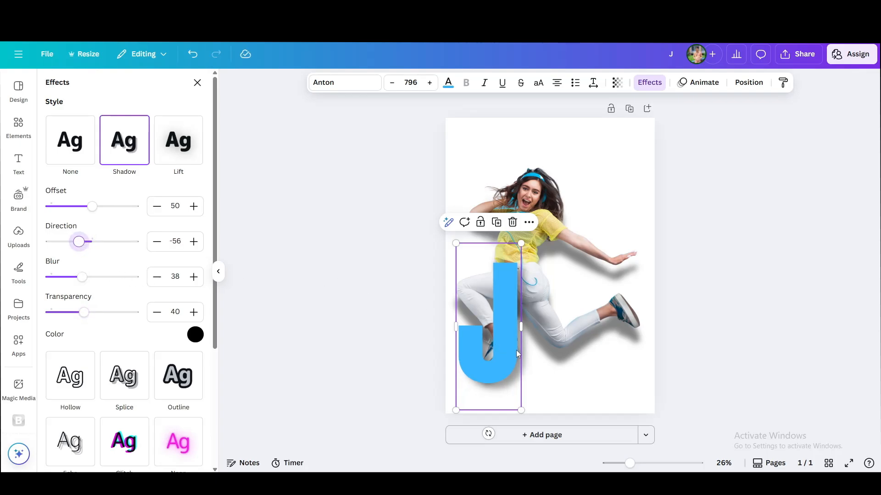
left_click_drag(92, 206, 98, 206)
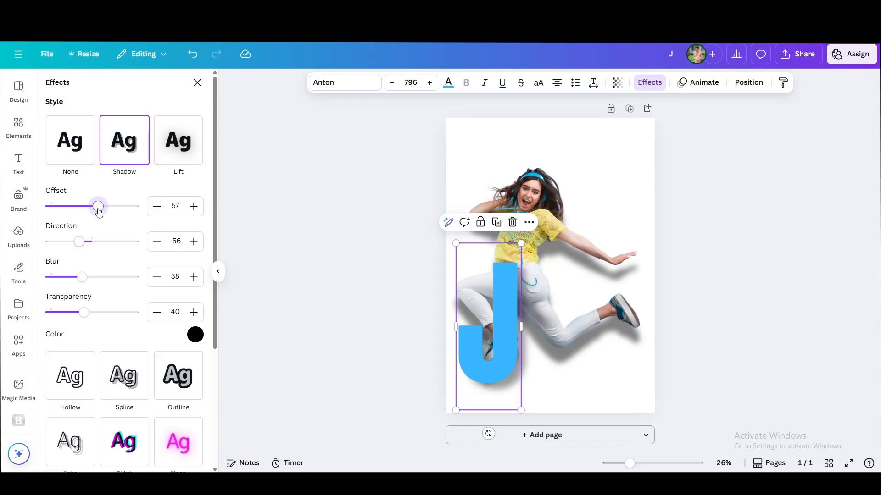
left_click_drag(105, 213, 84, 210)
left_click_drag(81, 240, 78, 242)
left_click_drag(81, 277, 78, 281)
left_click_drag(84, 312, 91, 312)
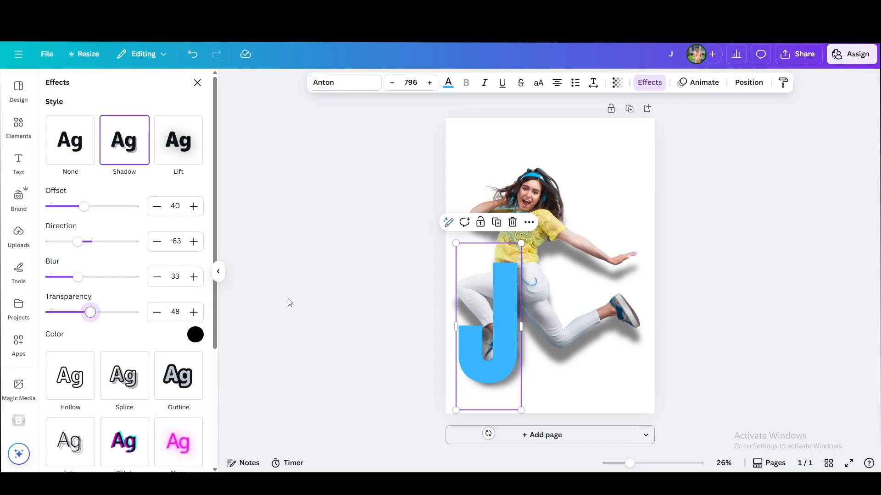
key("Escape")
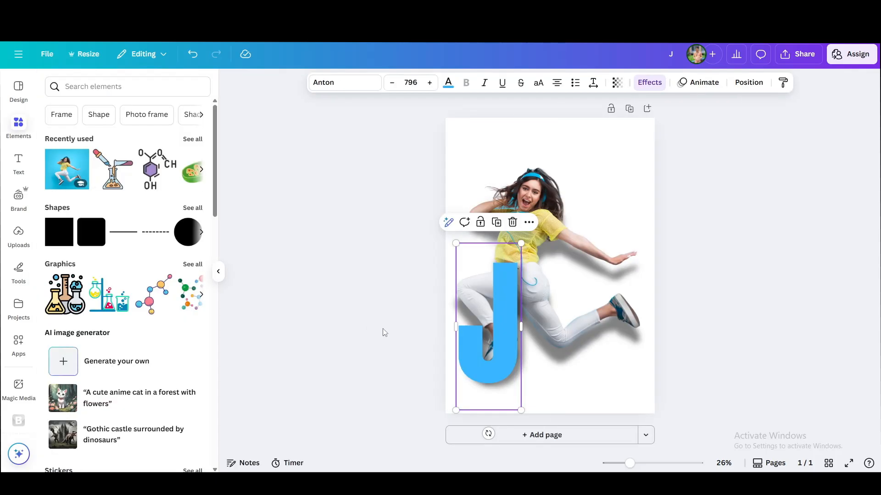
left_click(593, 408)
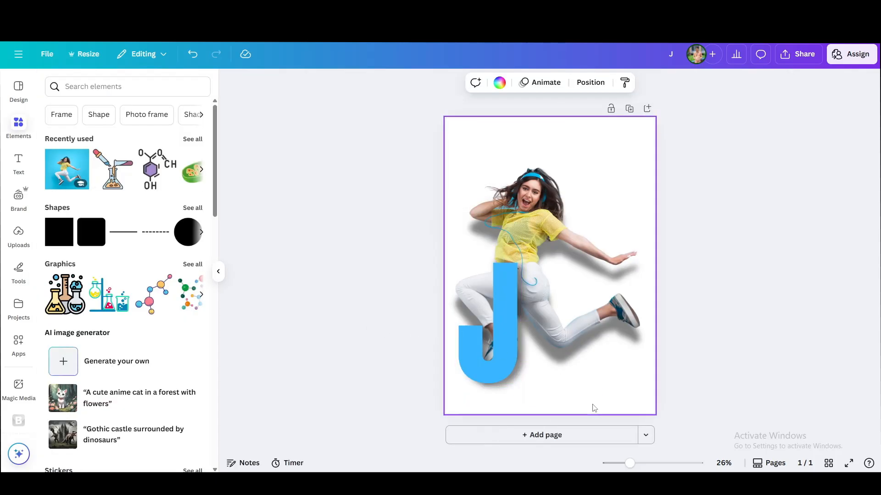
Duplicate the J, shrink the copy to about size 471 and place it directly beside the J's lower part
left_click(500, 348)
left_click(495, 224)
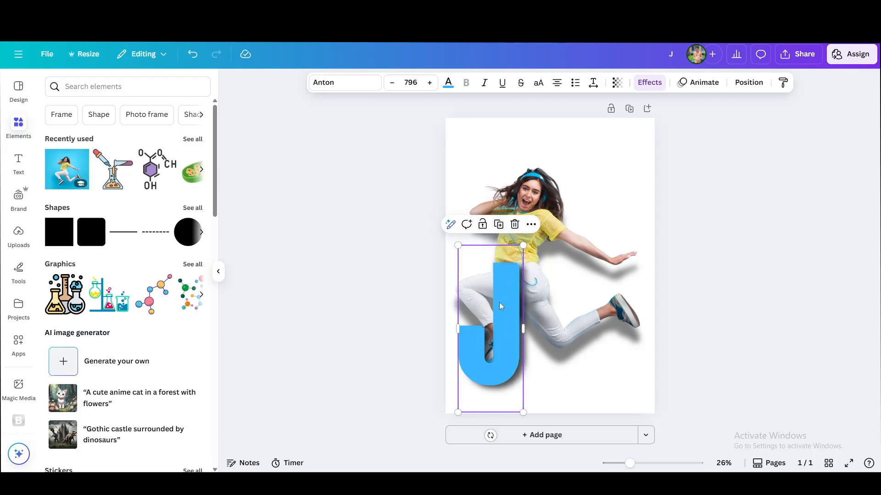
left_click_drag(503, 304, 560, 307)
left_click_drag(583, 251, 563, 320)
left_click_drag(542, 358, 544, 341)
Replace the smaller copy's text with U and reduce it to about size 435
double_click(546, 332)
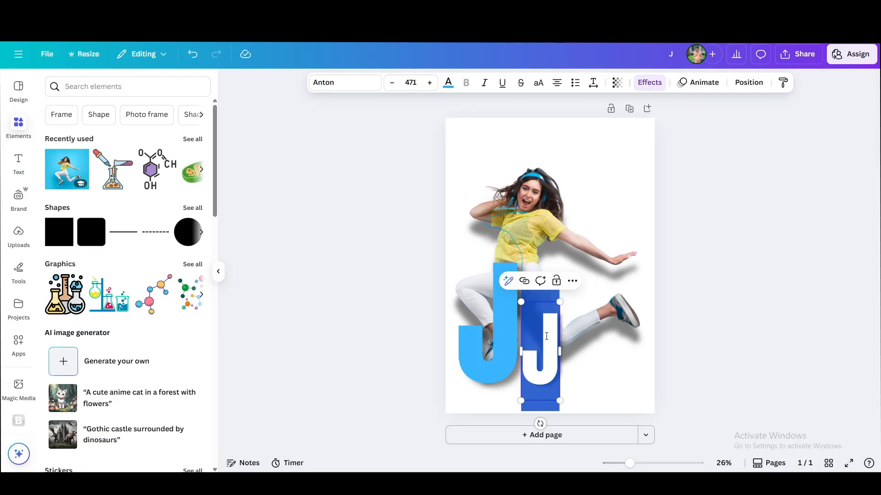
type("U")
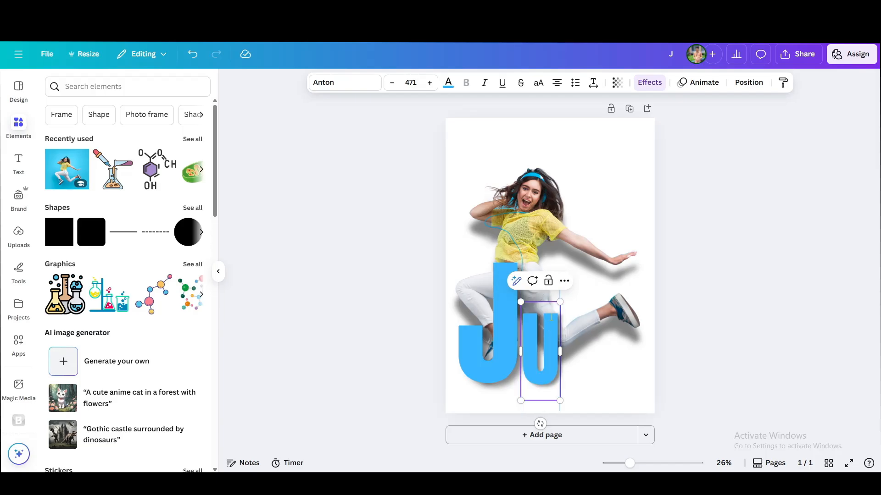
left_click_drag(560, 302, 557, 309)
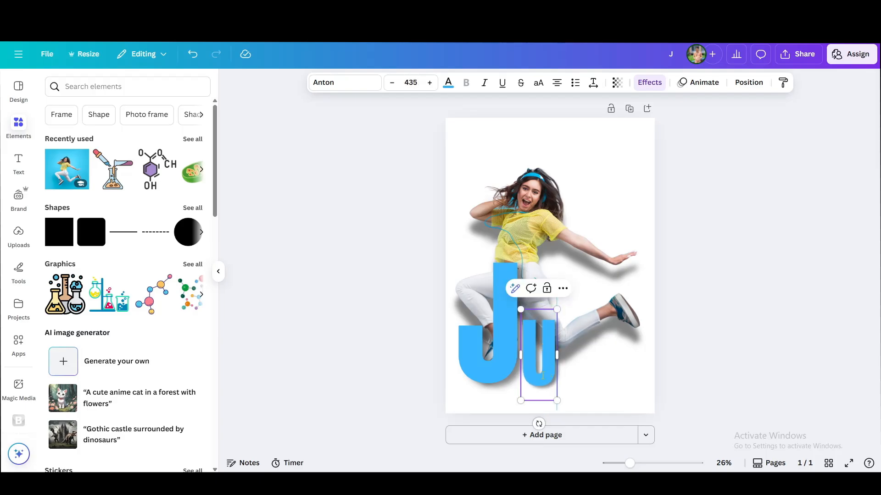
Raise the U slightly and duplicate it twice, lining the copies up in a row after it
left_click(582, 395)
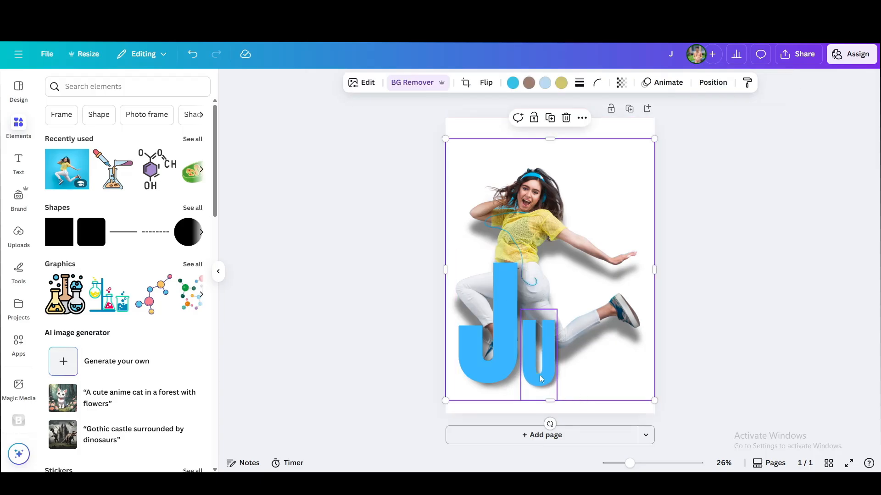
left_click(544, 359)
left_click_drag(543, 358, 577, 336)
left_click(583, 281)
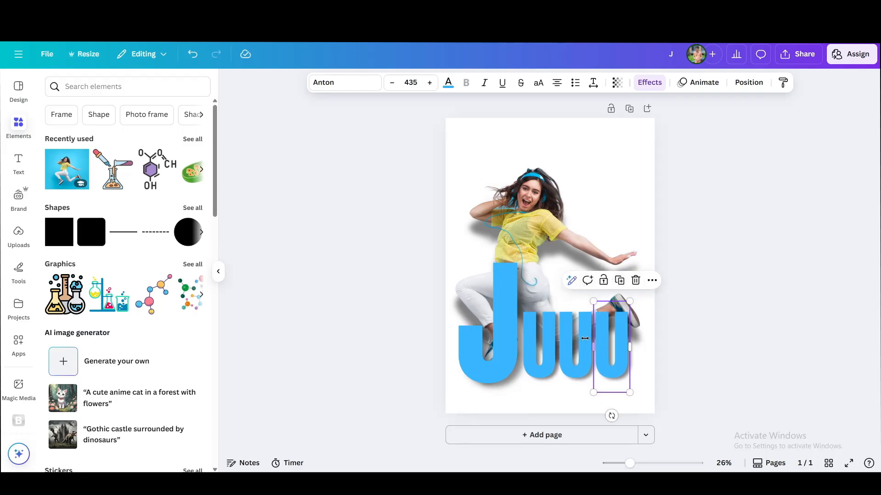
Change the middle U copy to M and the last copy to P to spell JUMP
double_click(580, 338)
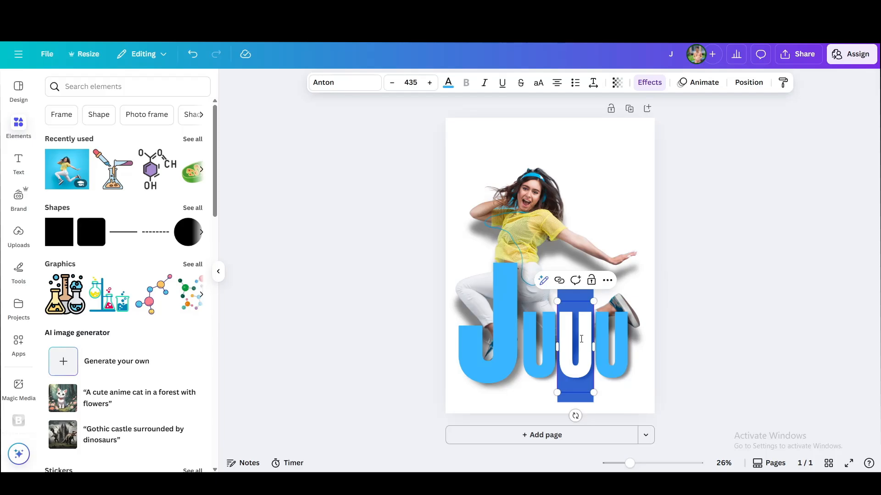
type("M")
left_click(616, 352)
left_click(617, 351)
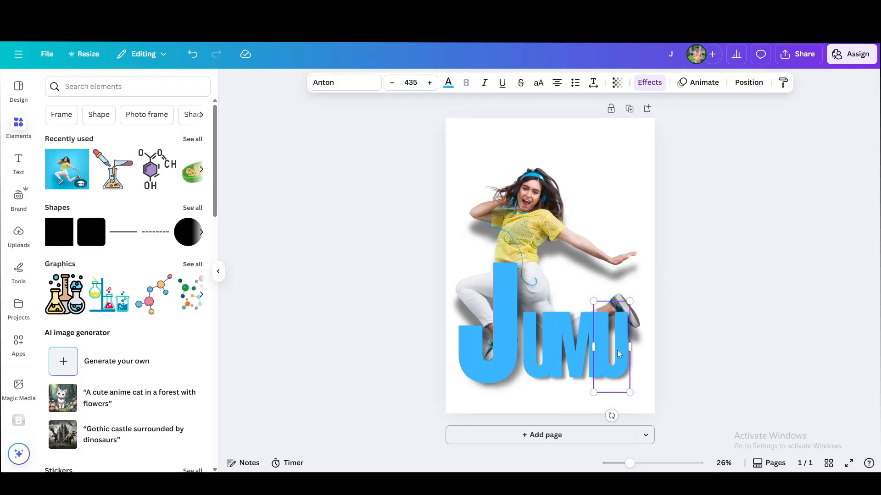
double_click(616, 352)
type("P")
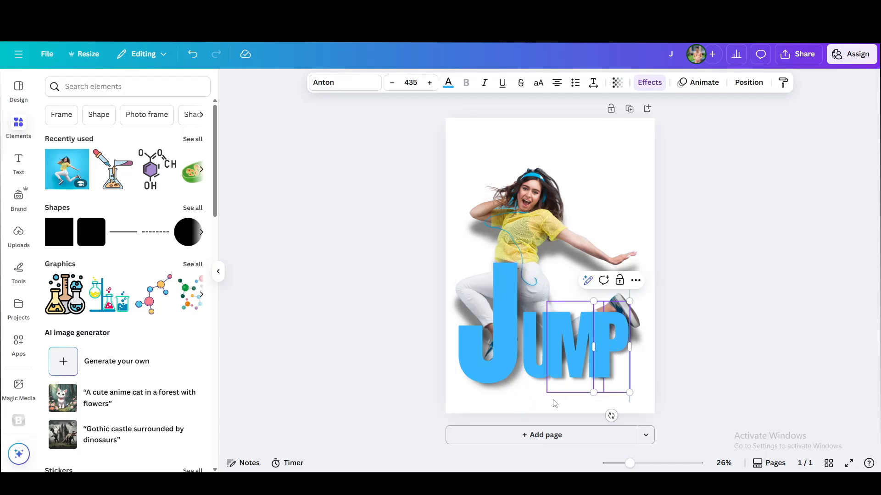
Reorder the letter layers from front to back as J, U, M, P, all above the woman
left_click(534, 361)
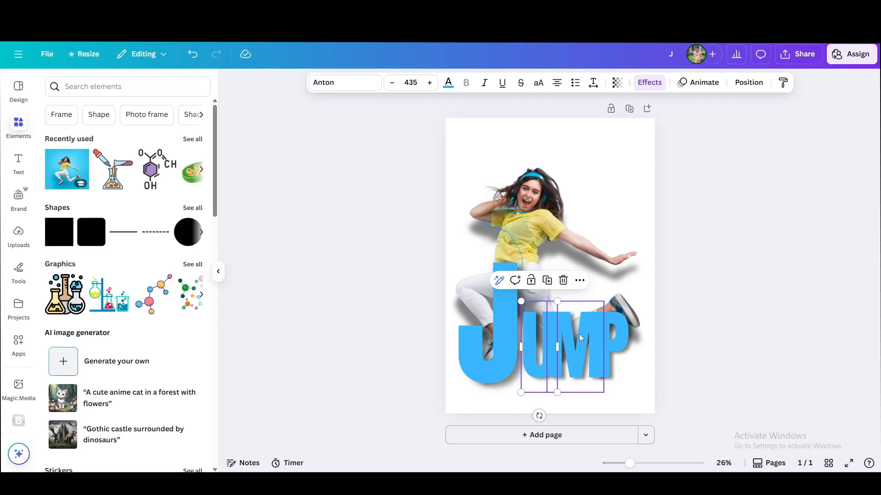
left_click(579, 283)
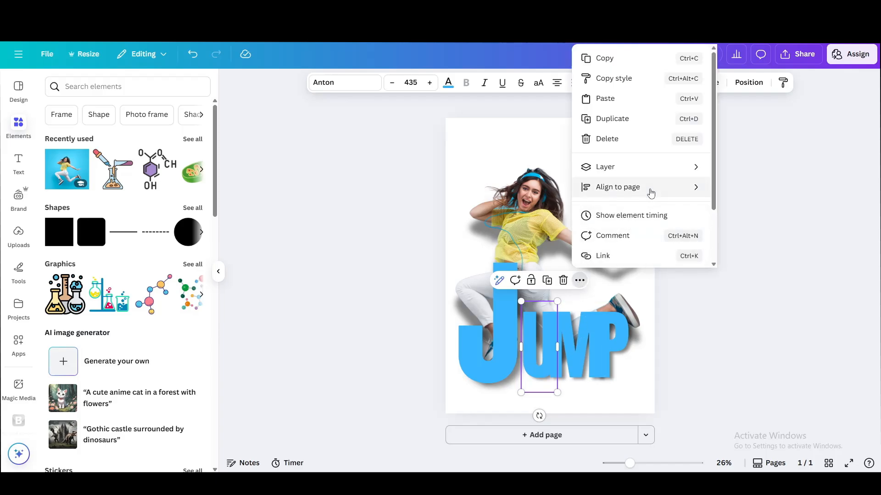
mouse_move(659, 188)
mouse_move(665, 167)
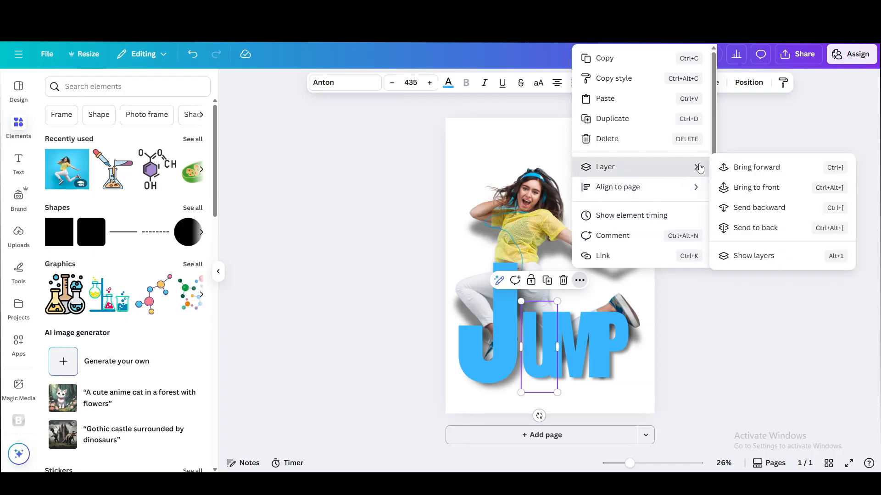
left_click(756, 258)
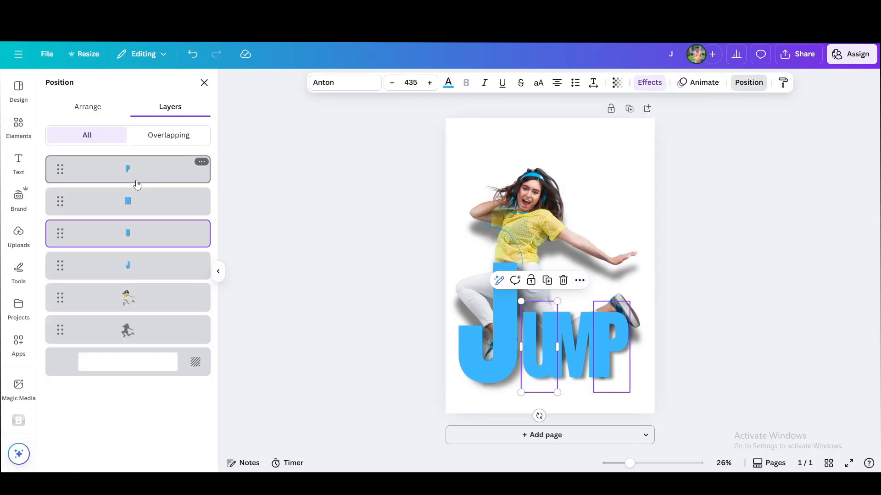
left_click_drag(65, 236, 62, 263)
left_click_drag(60, 201, 60, 255)
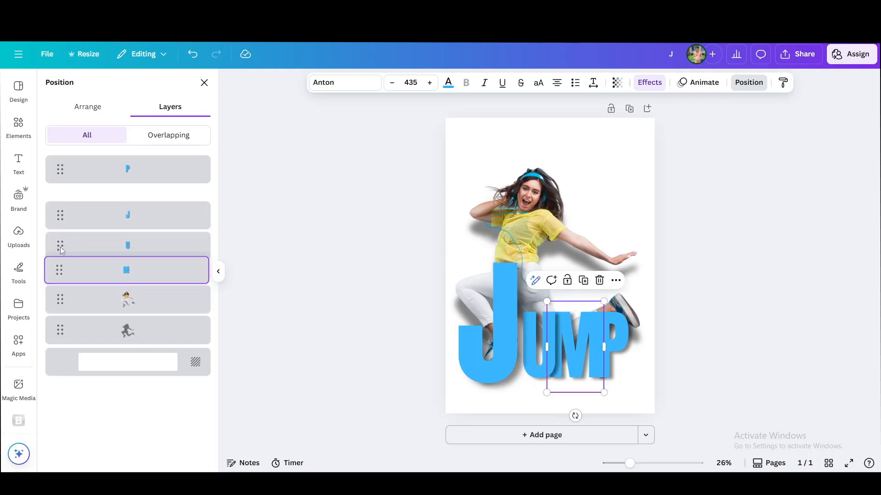
left_click_drag(60, 170, 59, 265)
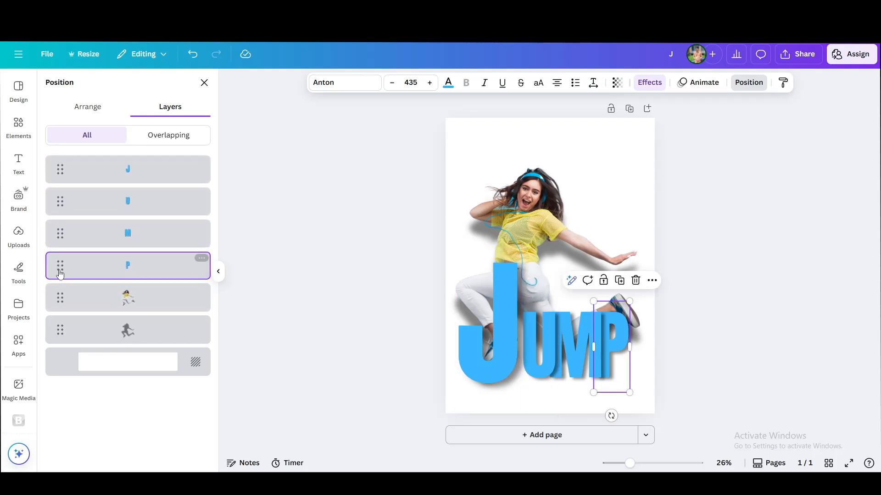
Move the U closer to the J and tighten the spacing of the smaller letters, keeping them level
left_click_drag(538, 346, 609, 345)
left_click(573, 347)
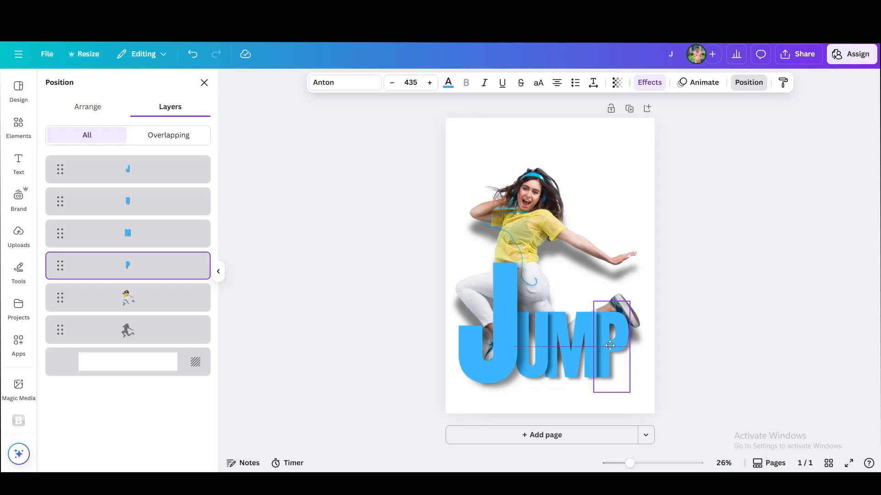
left_click(539, 412)
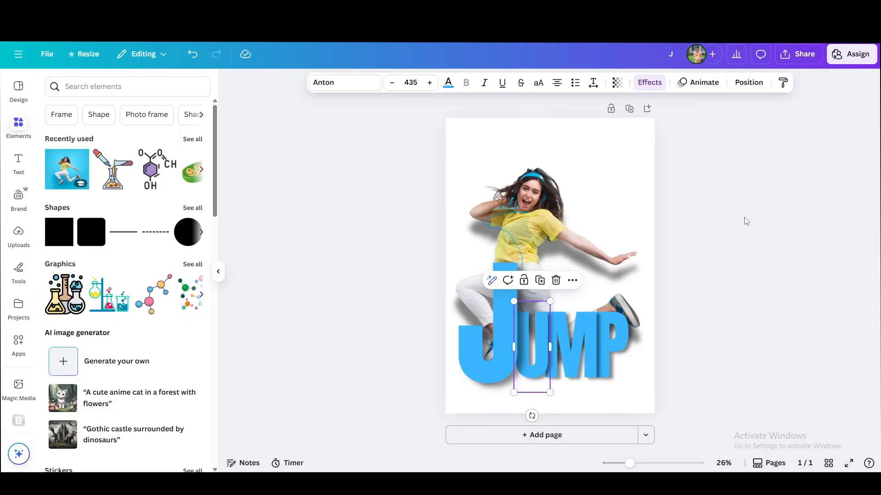
left_click(369, 243)
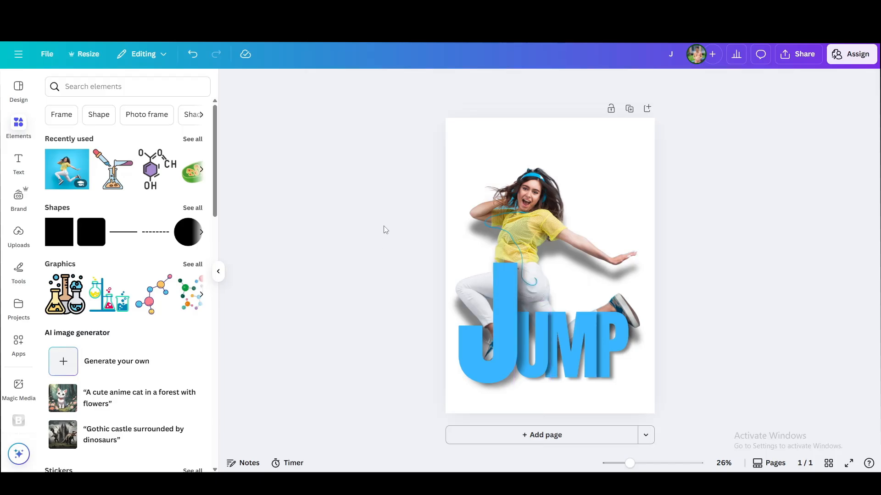
Duplicate the woman's image and align the copy exactly over the original, in front of the letters
left_click(539, 198)
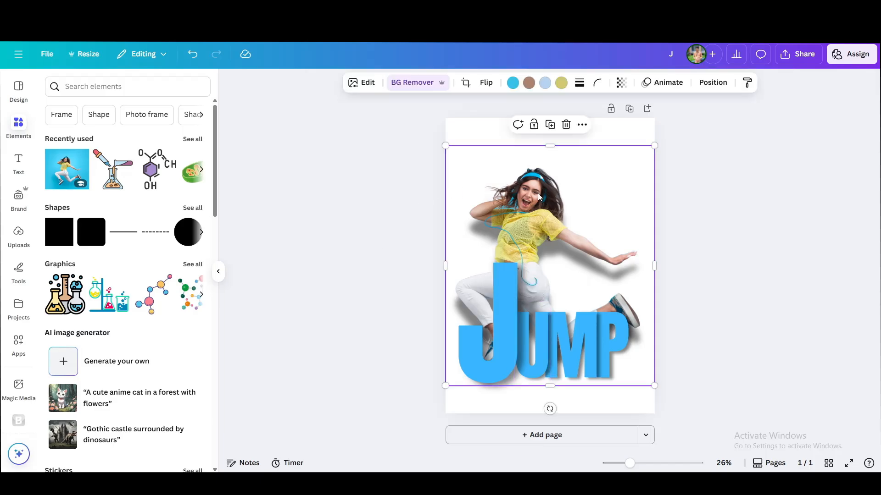
left_click(550, 124)
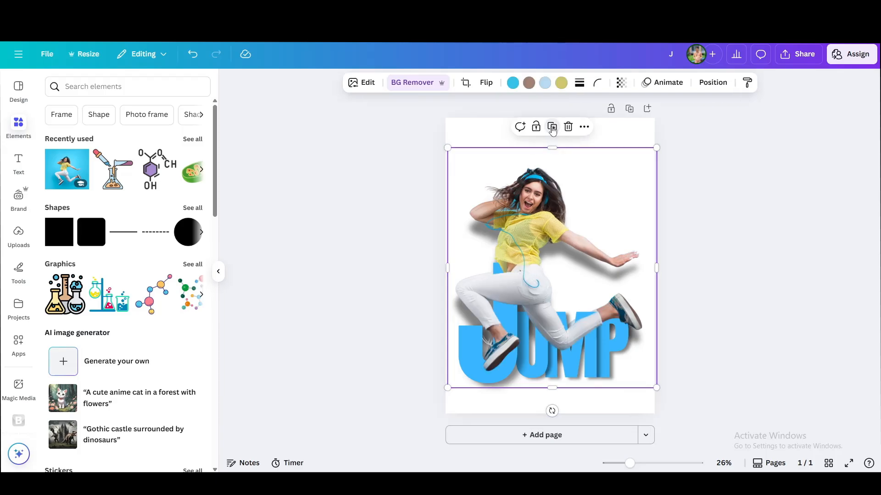
left_click_drag(533, 235, 533, 233)
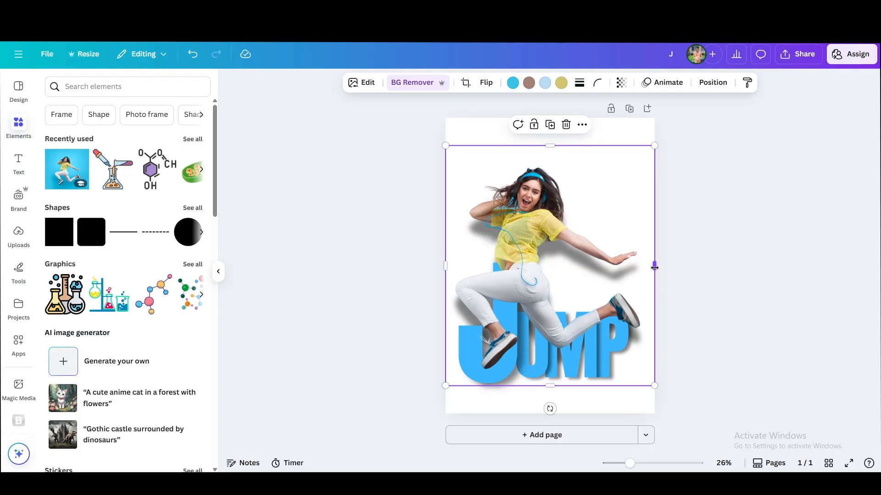
Crop the front copy of the woman to her upper body and outstretched arm, ending just above the smaller letters
left_click_drag(654, 268, 518, 267)
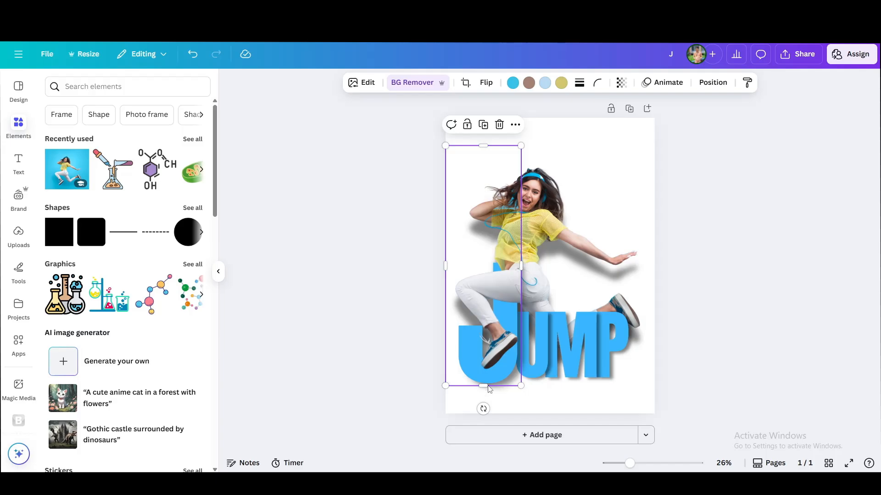
left_click_drag(485, 385, 496, 291)
left_click_drag(520, 218, 643, 226)
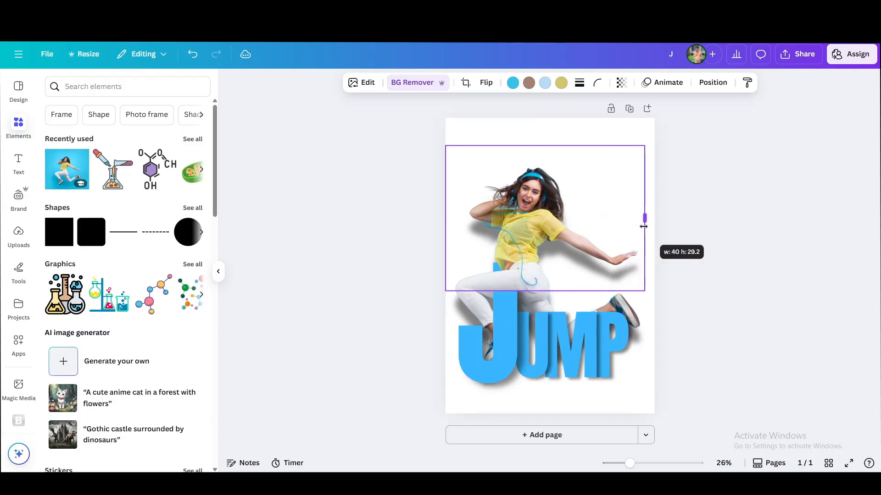
left_click_drag(543, 291, 544, 314)
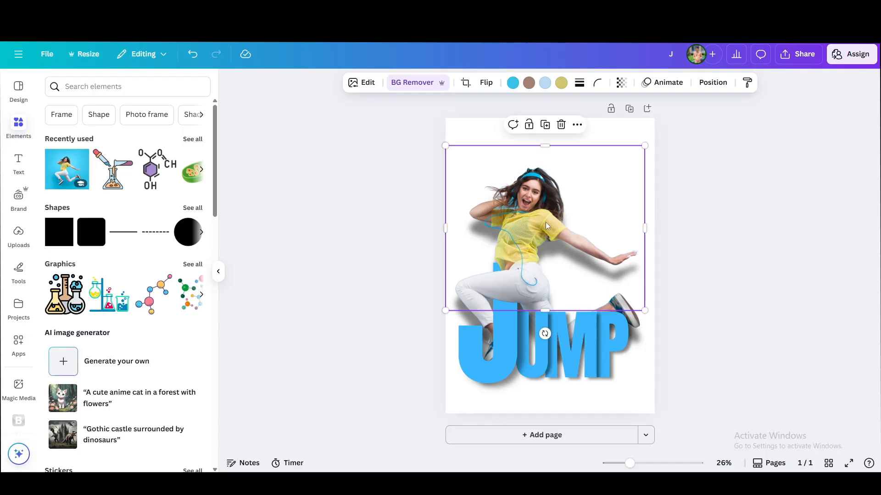
Duplicate the cropped copy in place and recrop it to full height around the bent front leg, so it overlaps the J
left_click(546, 126)
left_click_drag(533, 241, 530, 239)
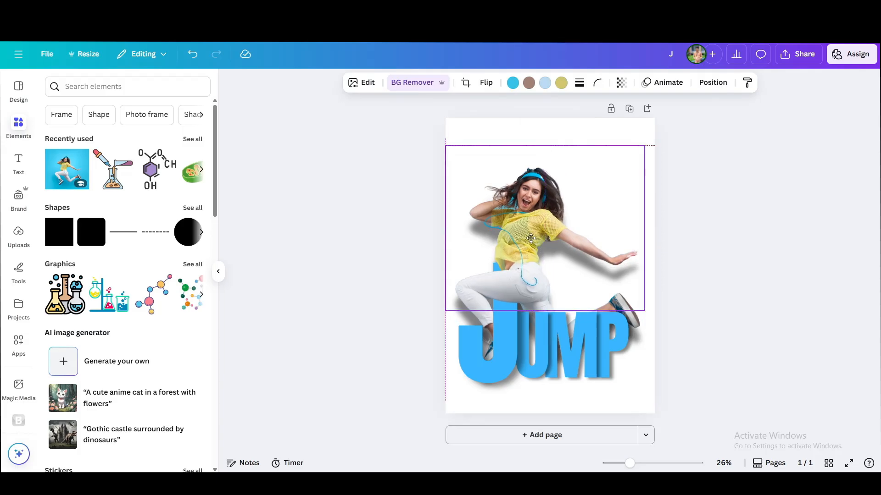
left_click_drag(544, 312, 545, 386)
left_click_drag(639, 267, 515, 286)
left_click(697, 311)
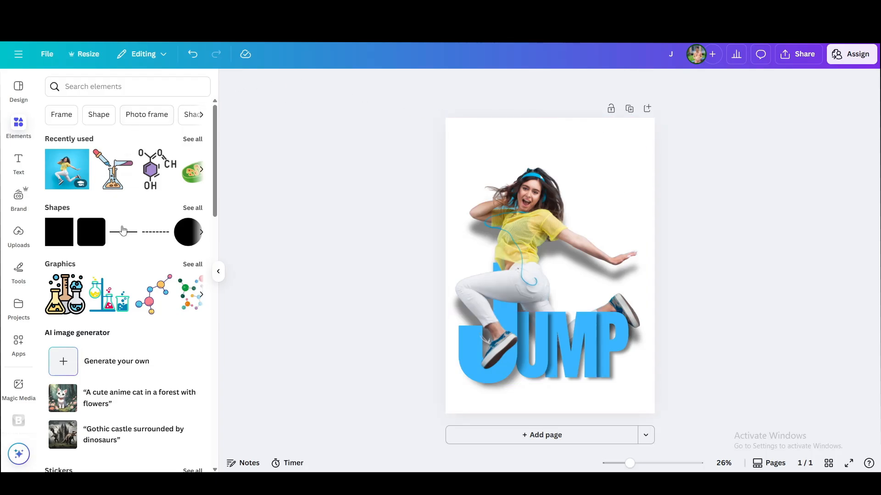
Set the page background to the blue sampled from the woman's headband, #00ADE2
left_click(604, 128)
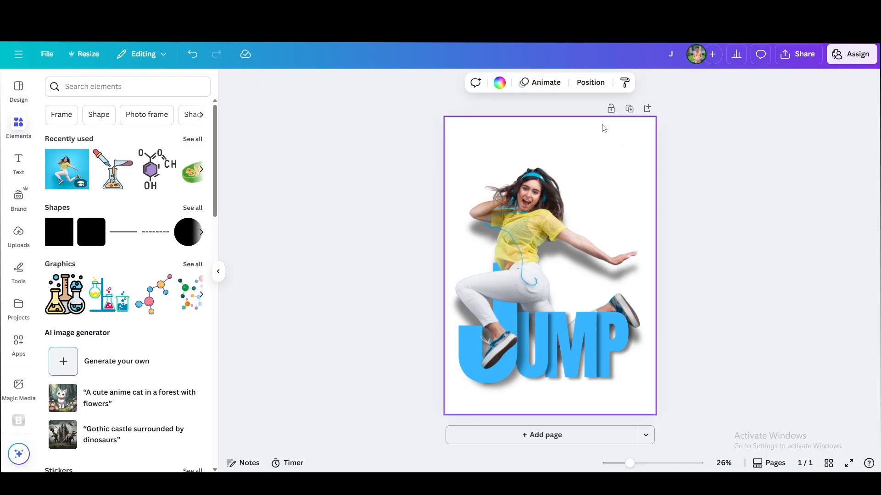
left_click(501, 84)
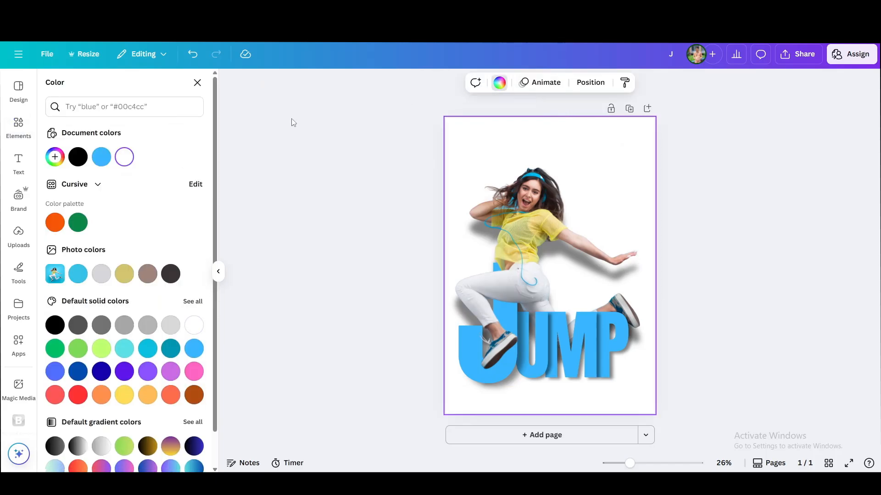
left_click(101, 157)
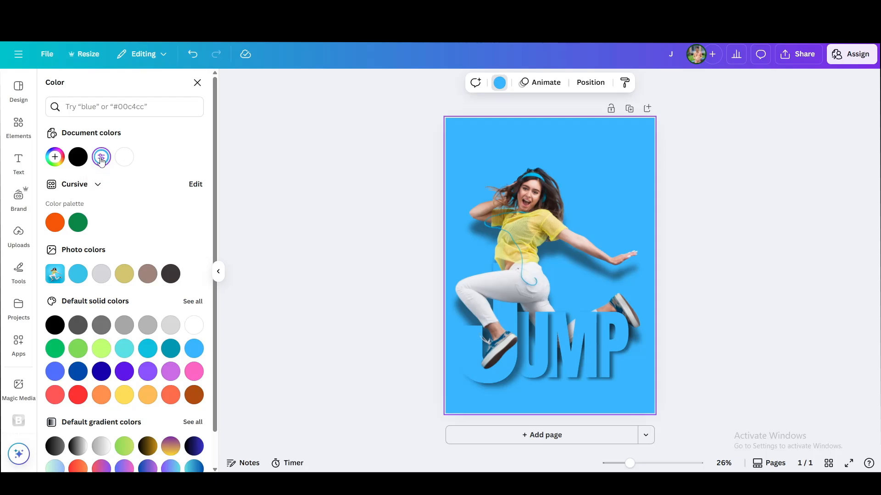
left_click(101, 158)
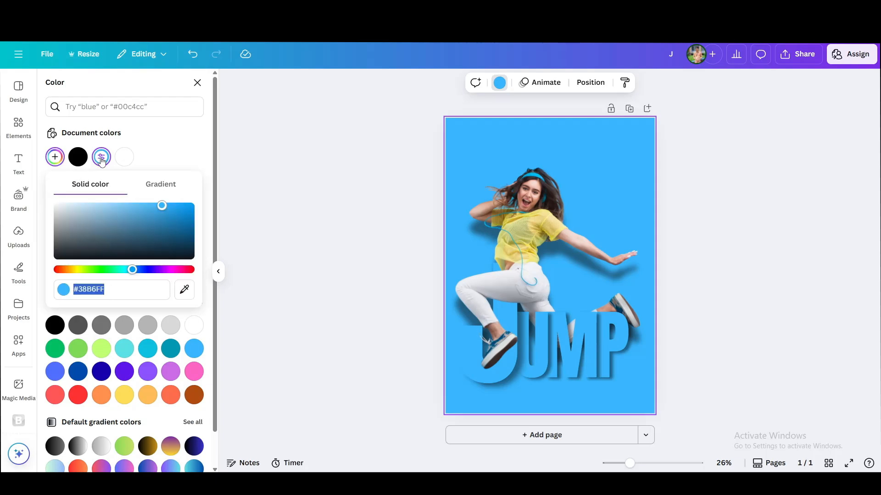
left_click(183, 289)
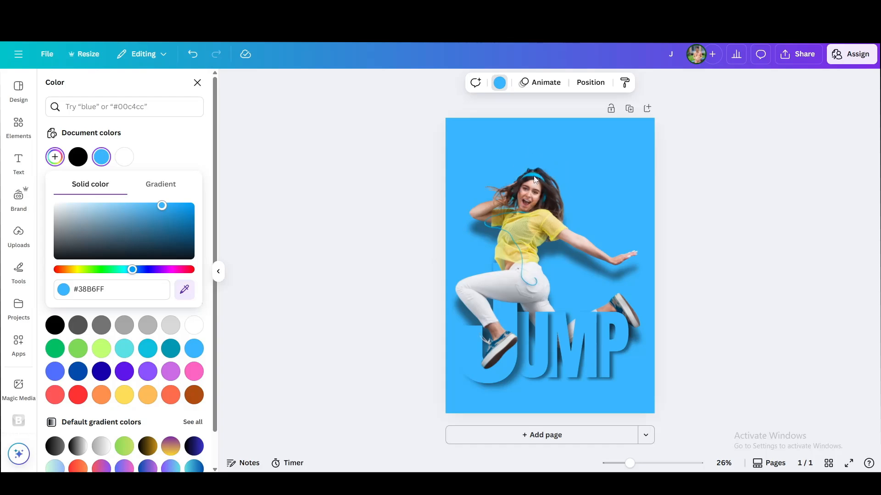
left_click(534, 178)
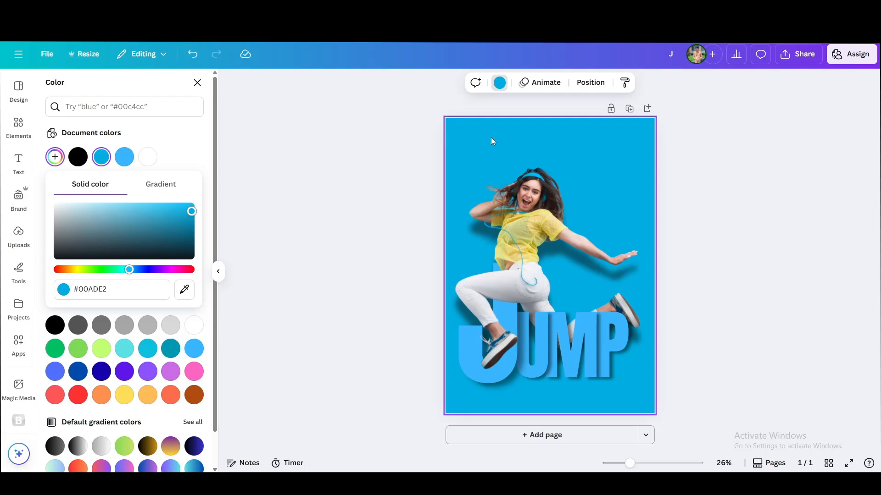
Change the page background to a vertical gradient running from dark blue #16458B at the top to #00ADE2
left_click(103, 159)
left_click(103, 160)
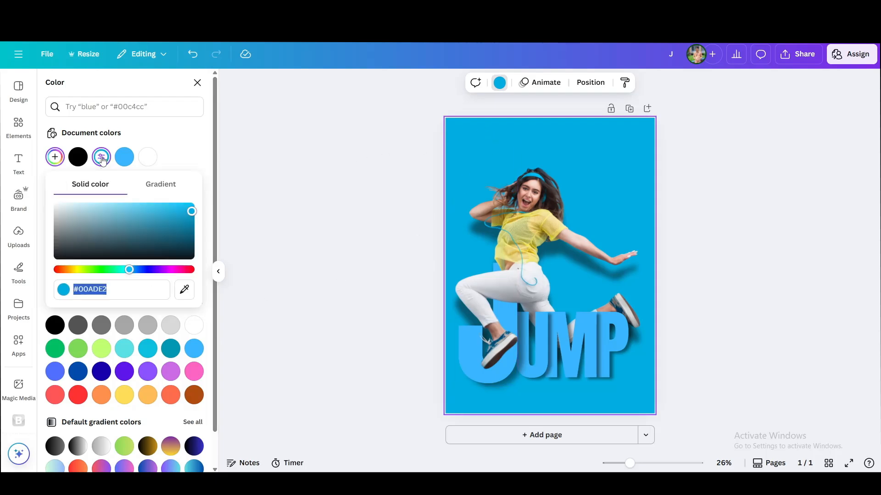
left_click(156, 186)
left_click_drag(87, 230, 66, 238)
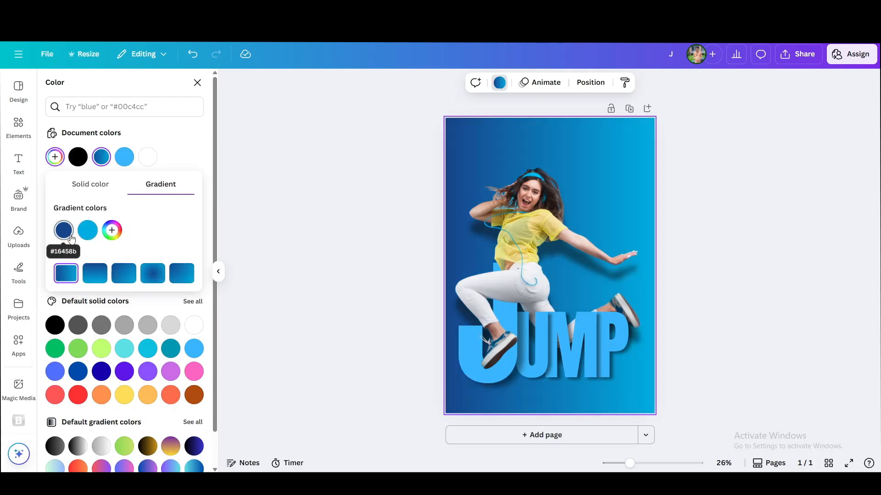
left_click(101, 275)
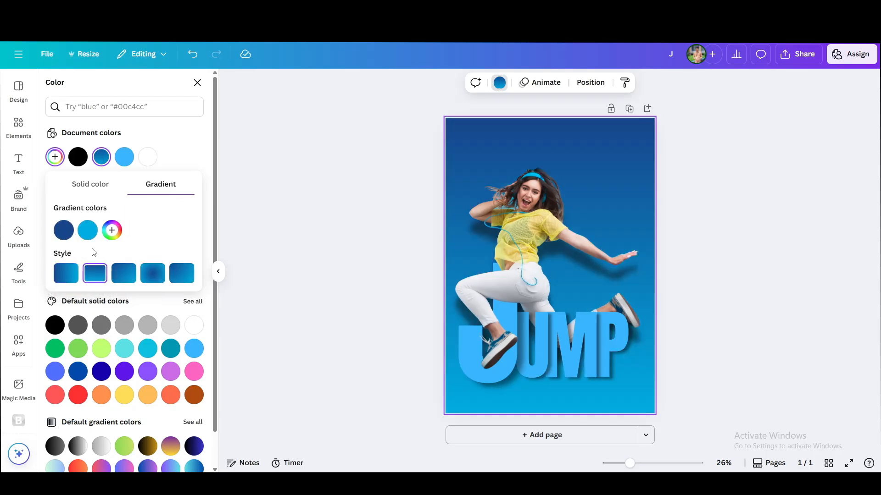
Add a third color to the background gradient and set the middle one to light blue #69C8E5
left_click(112, 231)
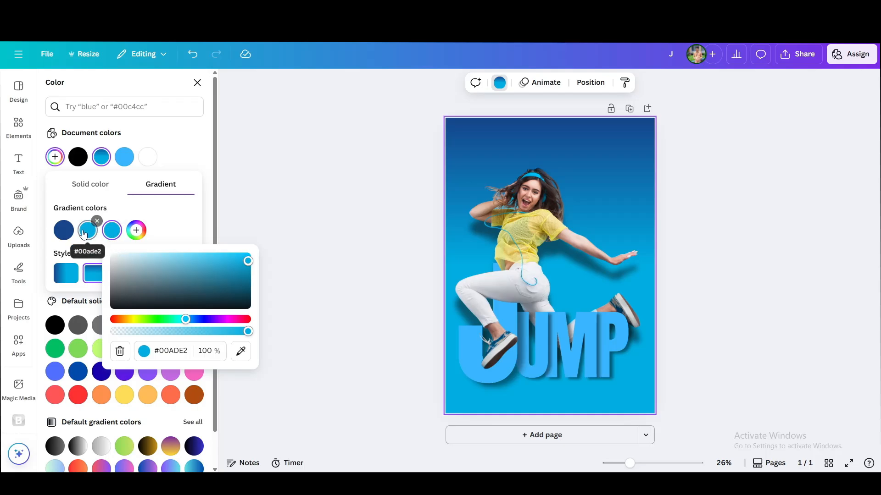
left_click_drag(87, 230, 102, 227)
left_click_drag(112, 235, 87, 230)
left_click_drag(223, 261, 161, 259)
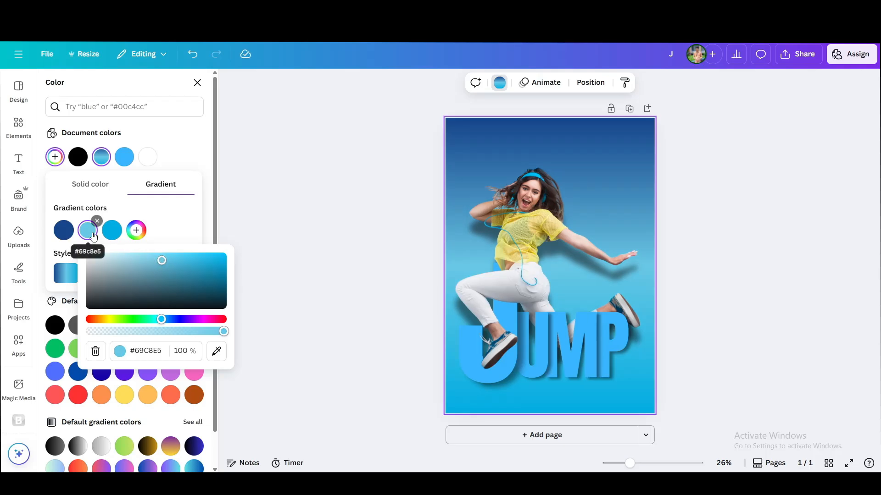
Set the gradient's last color to #2F87A3 and its first color to the muted blue #317697
left_click(112, 230)
left_click_drag(251, 268, 211, 276)
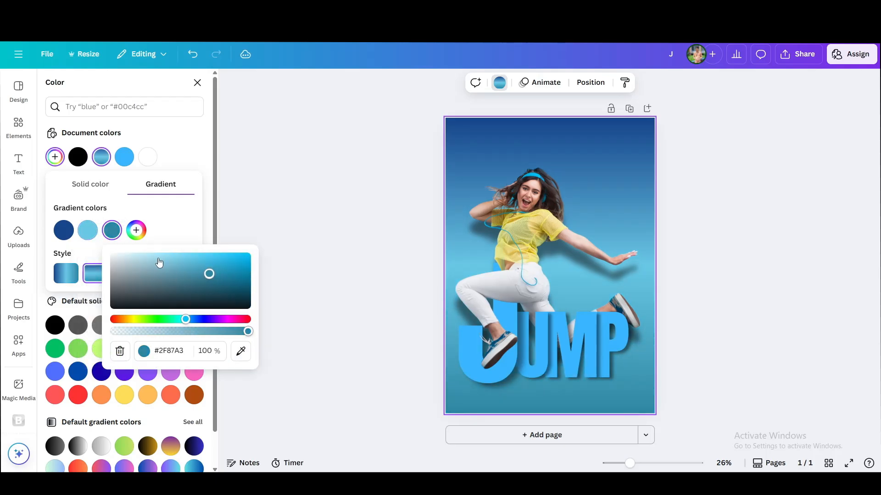
left_click(64, 230)
left_click_drag(179, 279, 176, 276)
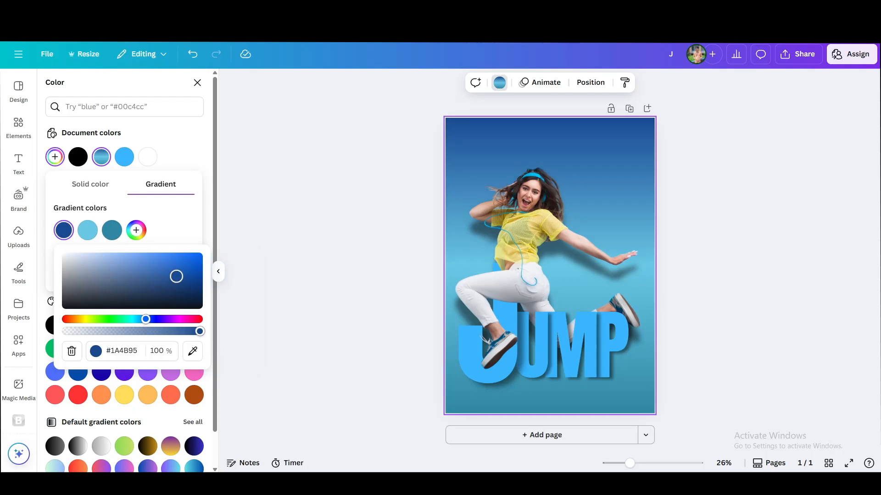
left_click_drag(146, 321, 142, 322)
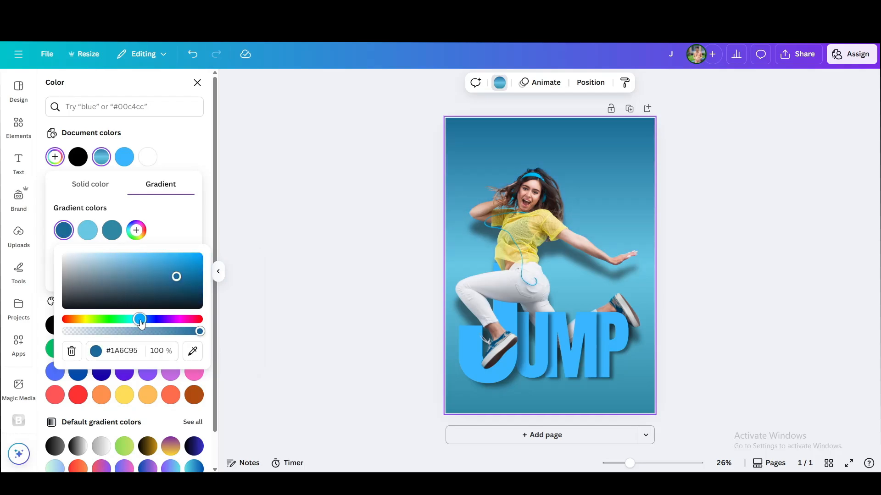
left_click_drag(177, 276, 156, 275)
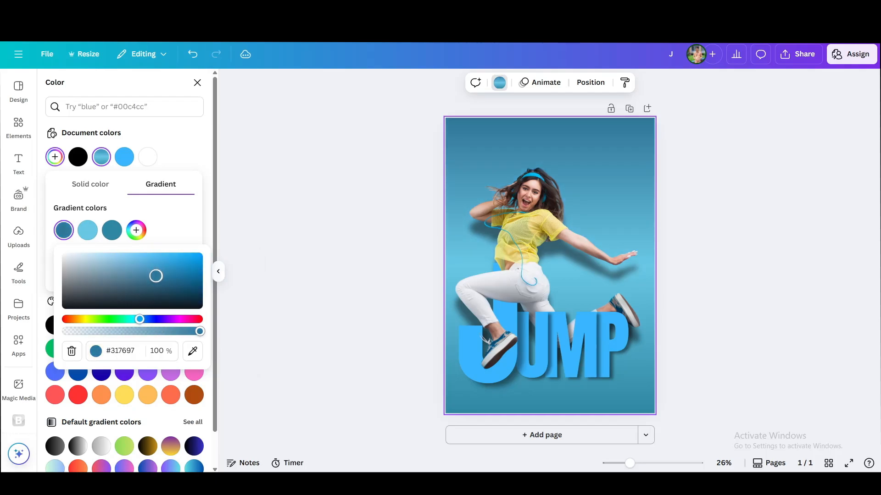
Lighten the gradient's last color to #44A4C3 and finish editing the background
left_click(113, 236)
left_click_drag(207, 278, 201, 267)
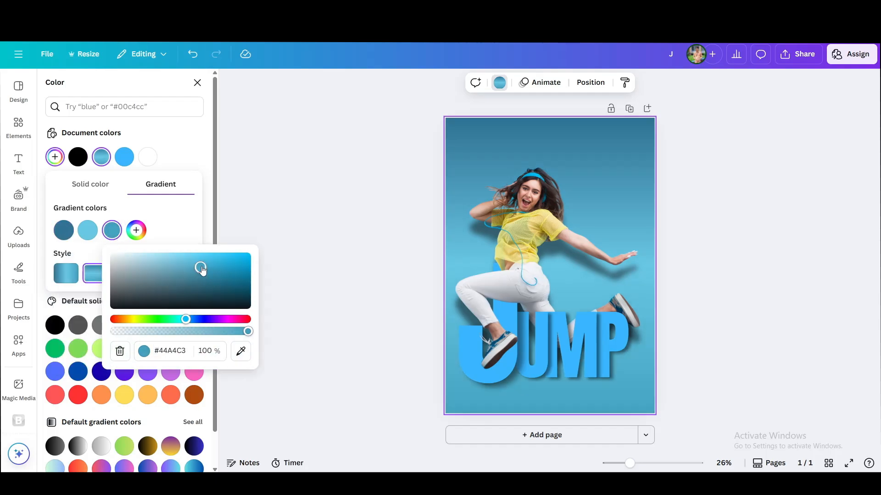
left_click(727, 321)
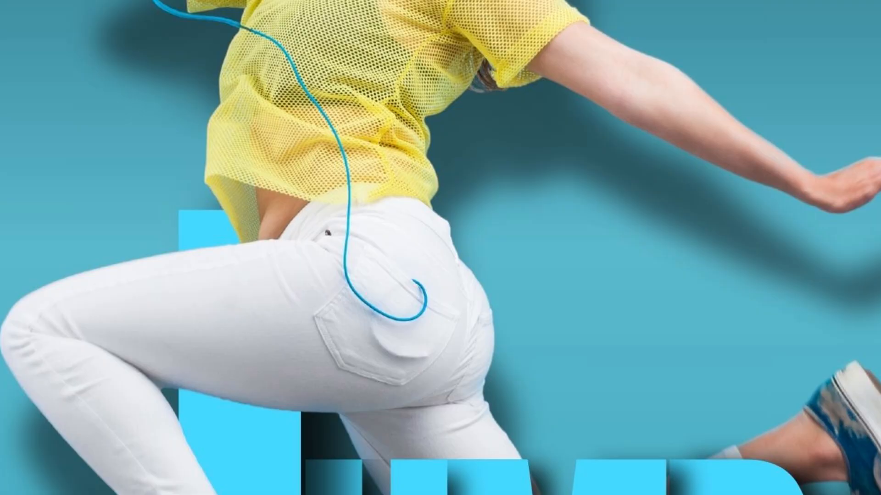